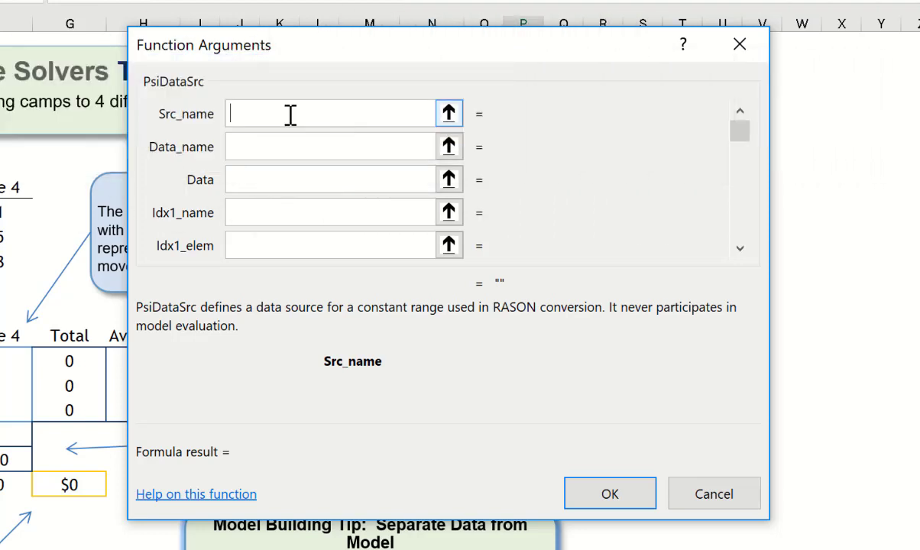
# Set the PsiDataSrc function's source name to "available_src" and its data name to "availableTroops"
pyautogui.write('available')
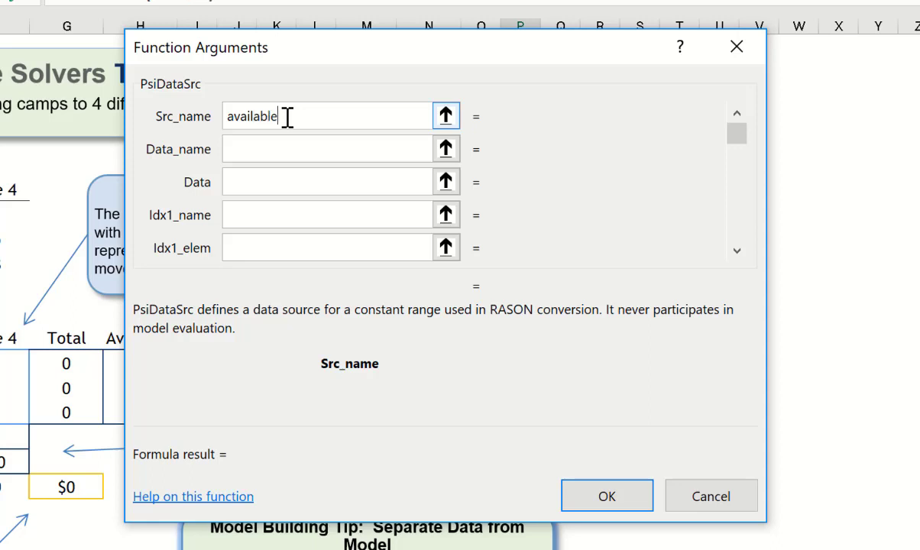
pyautogui.write('_src')
pyautogui.press('Tab')
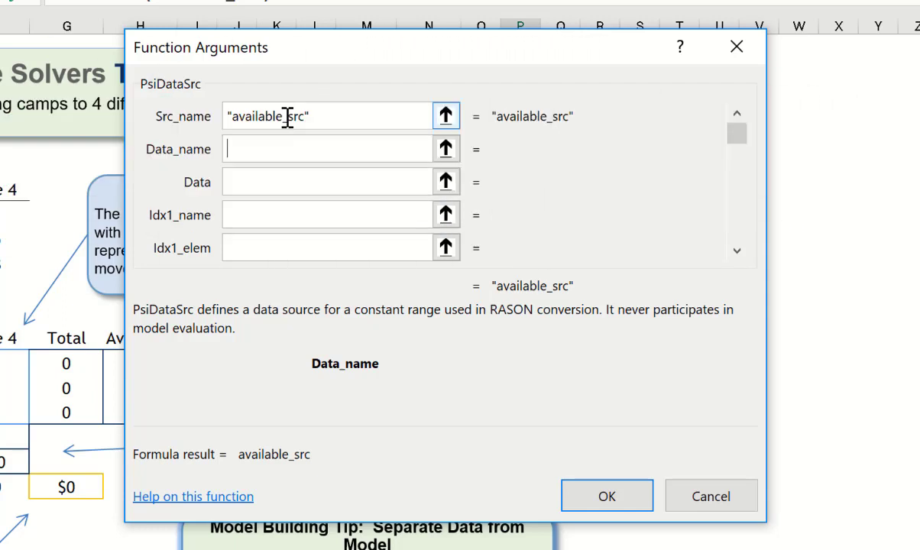
pyautogui.write('availableTroops')
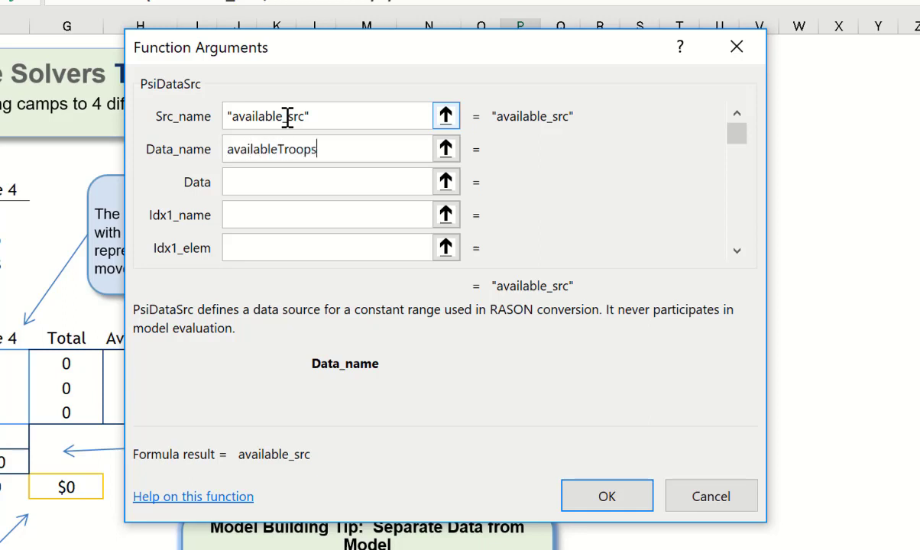
pyautogui.press('Tab')
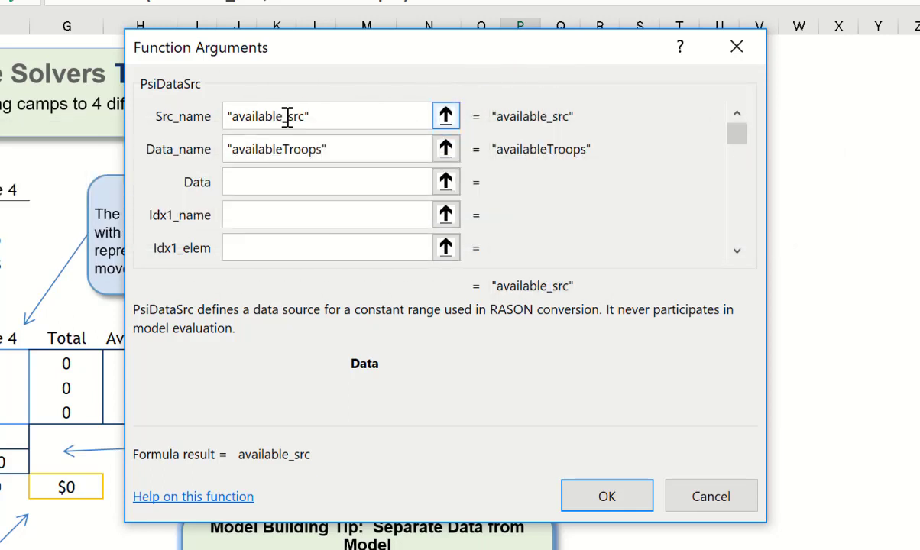
# Assign the Available troops range H14:H16 (Troops_available) as the function's data
pyautogui.click(445, 181)
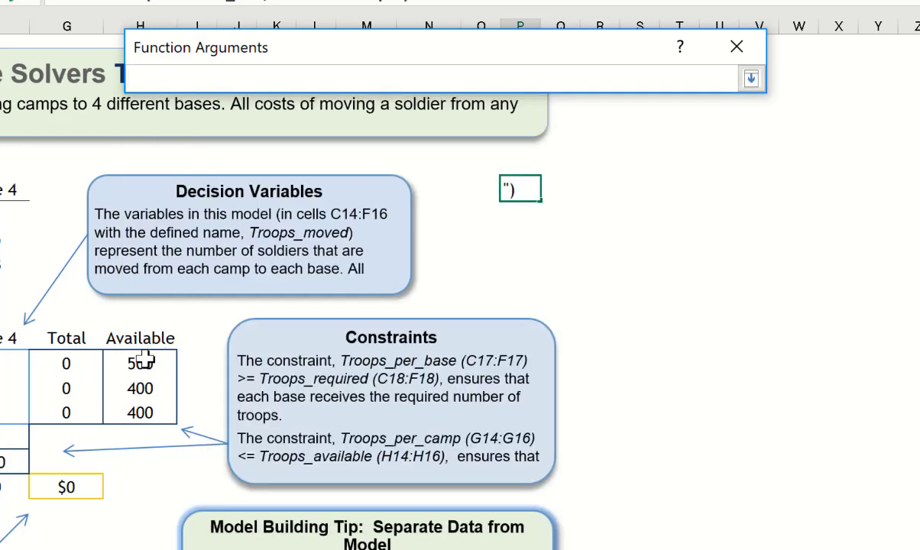
pyautogui.moveTo(145, 359); pyautogui.dragTo(140, 411)
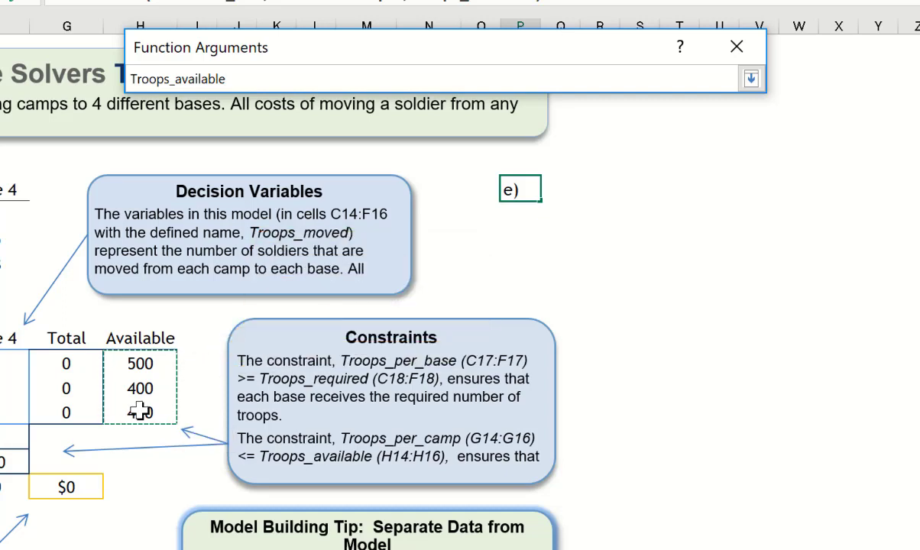
pyautogui.click(750, 79)
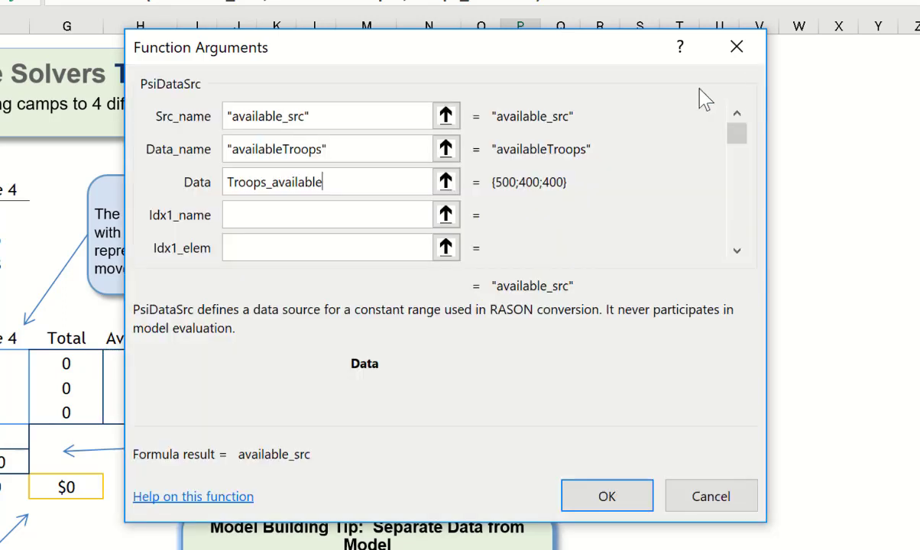
# Name the first index "camps", use the camp labels B14:B16 as its elements, and insert the function
pyautogui.click(276, 219)
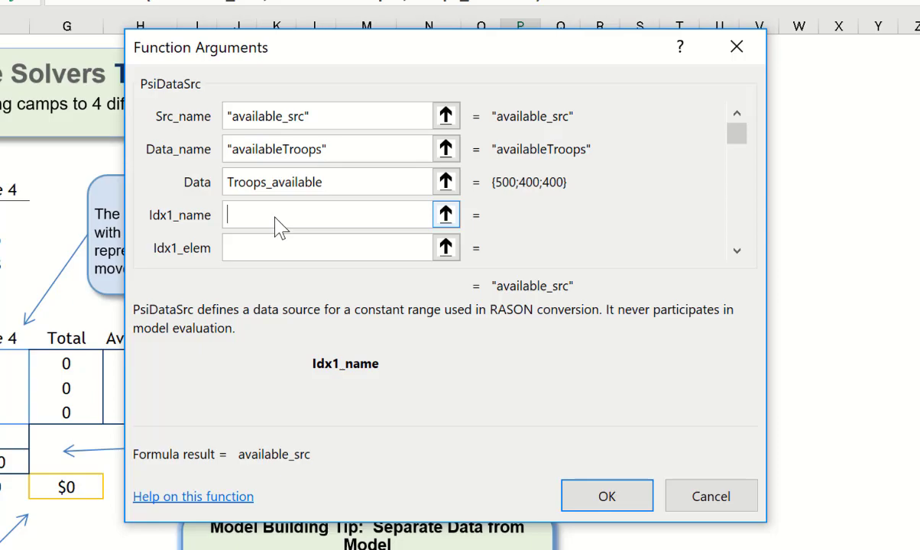
pyautogui.write('camps')
pyautogui.click(277, 248)
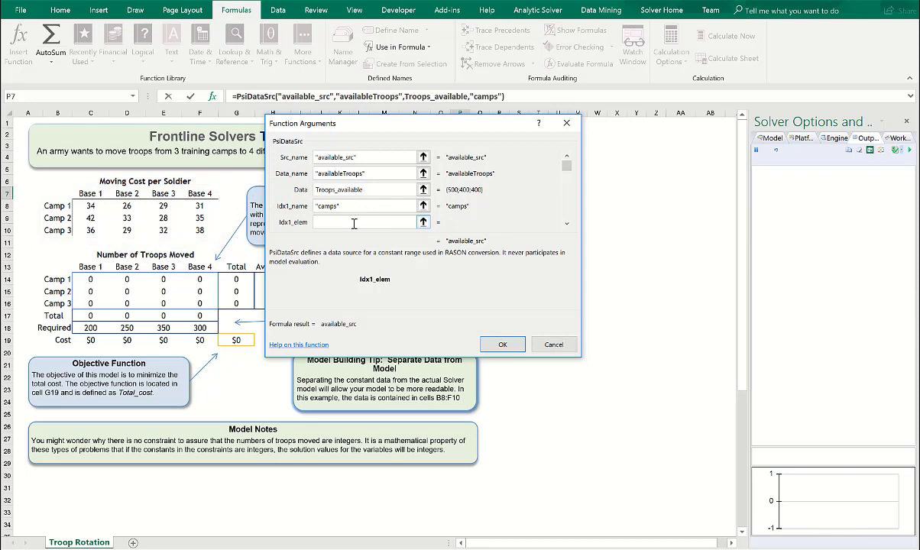
pyautogui.click(423, 223)
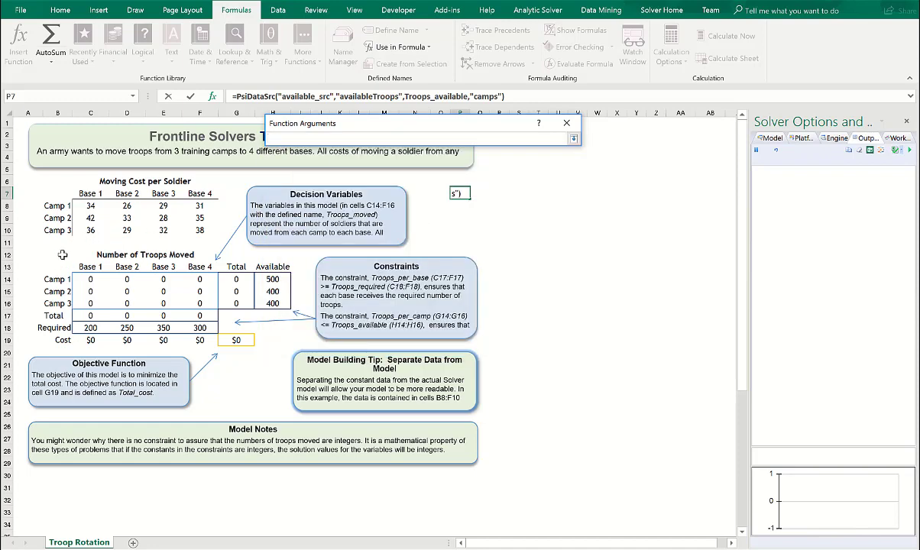
pyautogui.moveTo(57, 279); pyautogui.dragTo(60, 304)
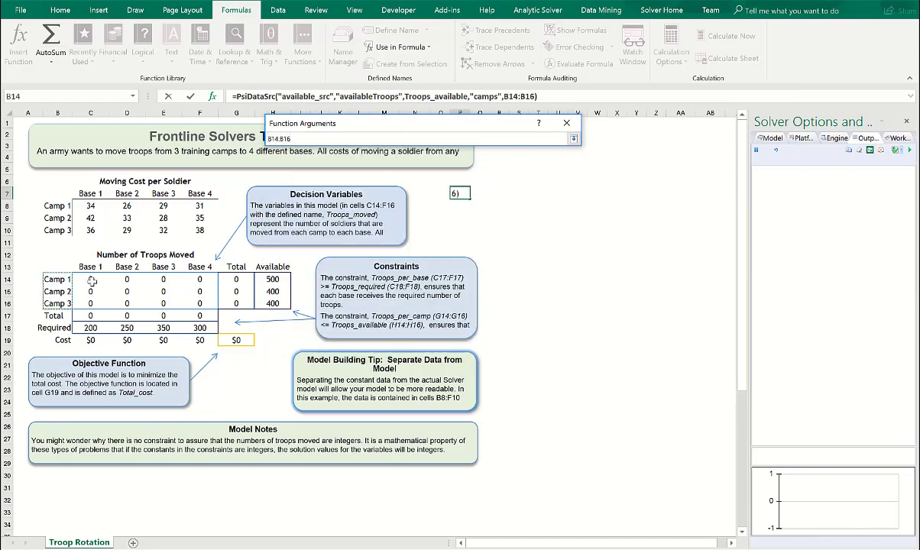
pyautogui.click(572, 139)
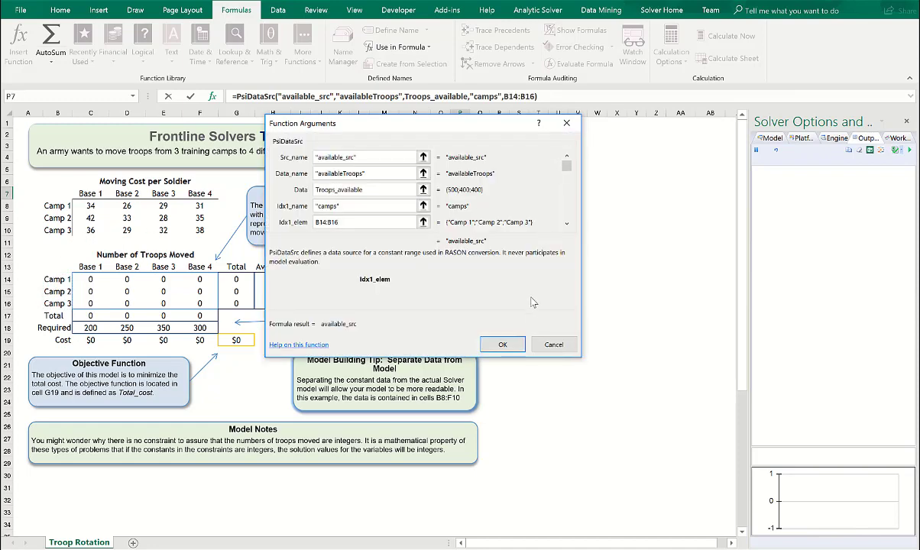
pyautogui.click(501, 344)
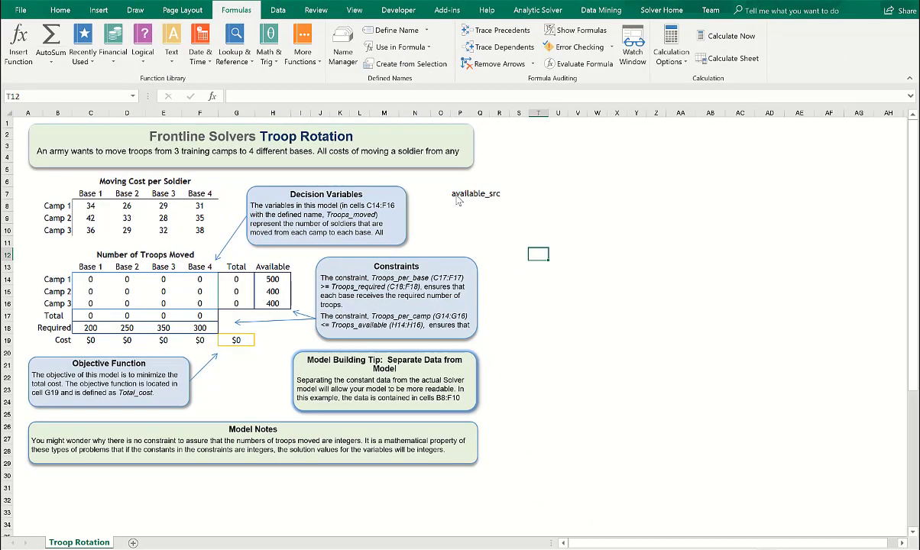
# Start a PsiDataSrc function in cell P8 with source name "required_src" and data name "requiredTroops"
pyautogui.click(457, 196)
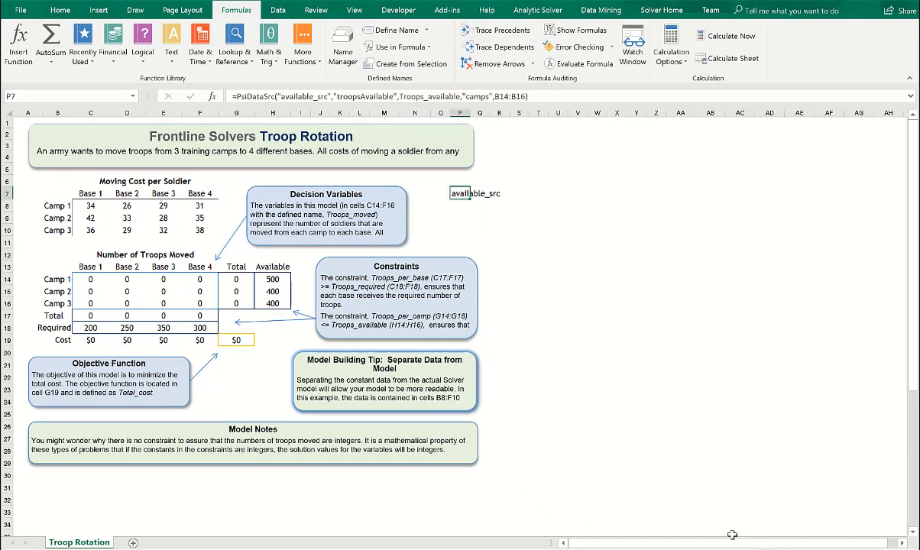
pyautogui.press('Down')
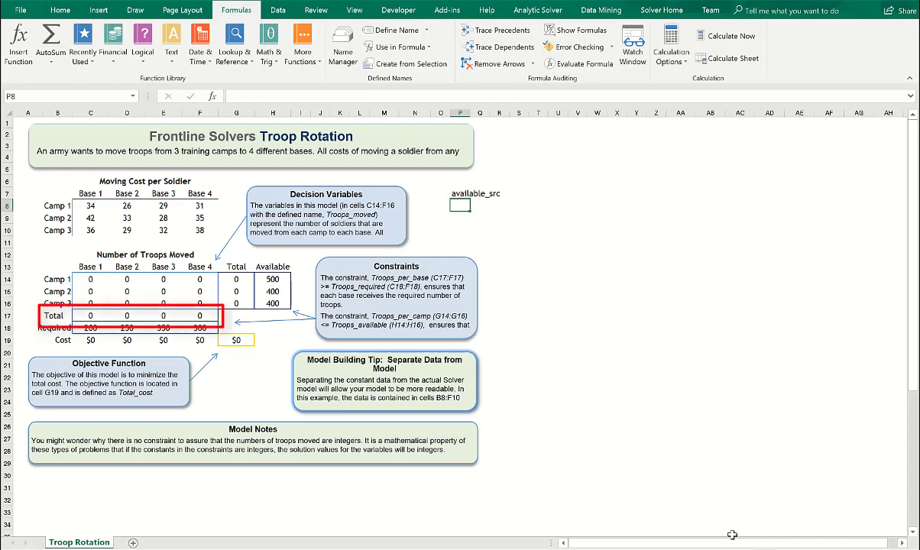
pyautogui.click(21, 39)
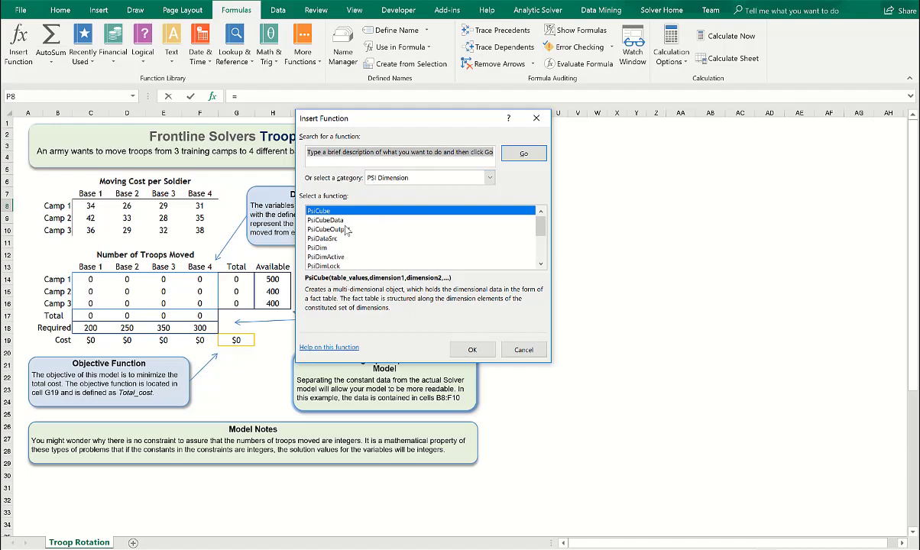
pyautogui.click(334, 243)
pyautogui.click(334, 238)
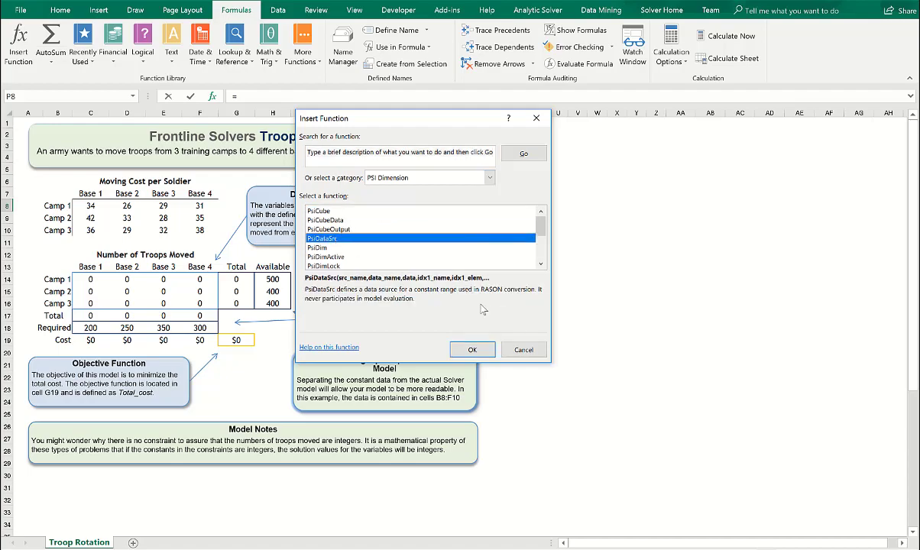
pyautogui.click(473, 349)
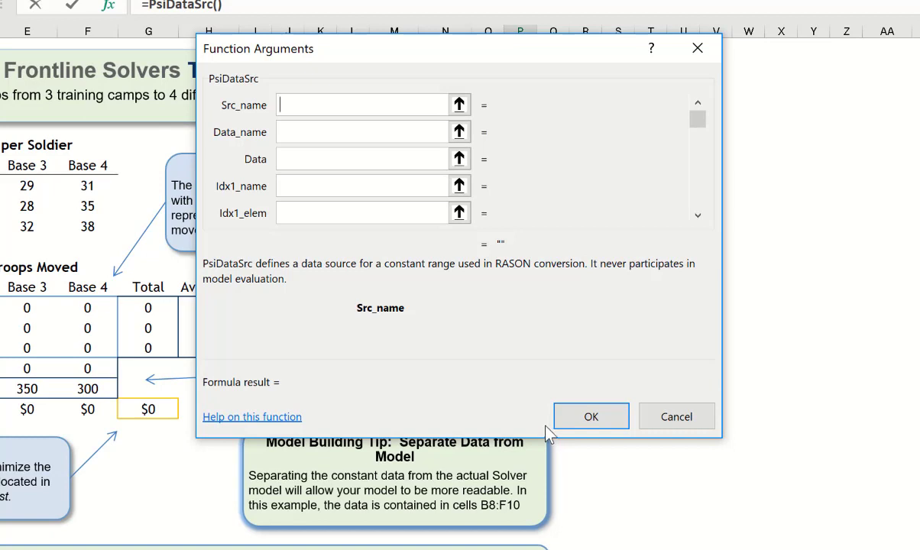
pyautogui.write('required_src')
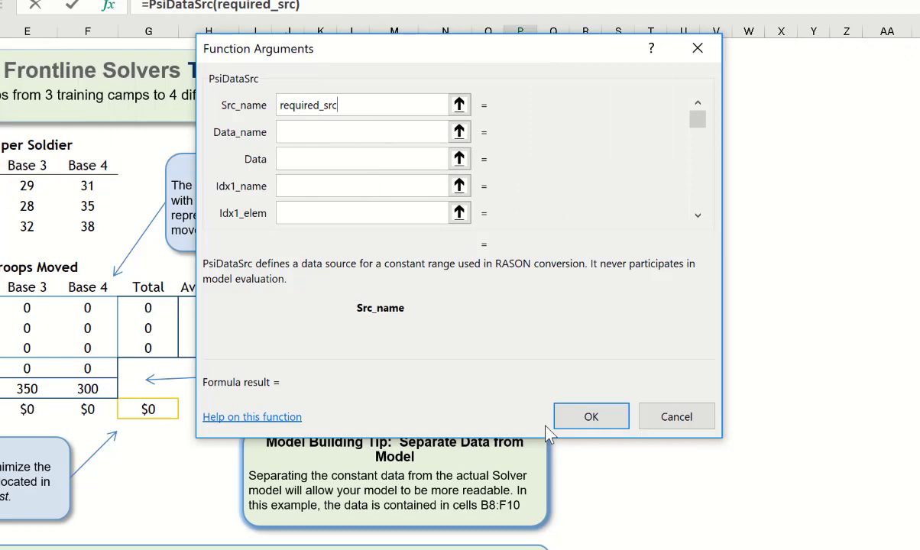
pyautogui.click(312, 133)
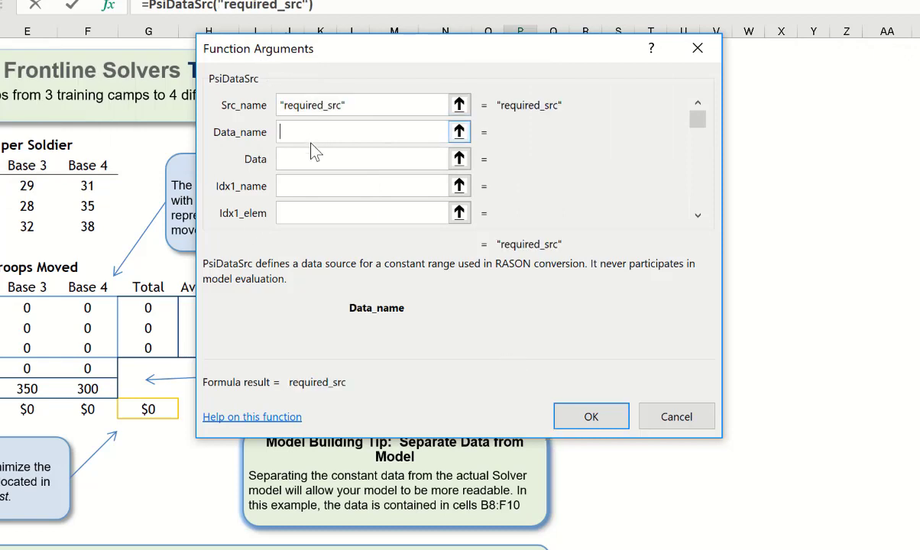
pyautogui.write('requiredTroops')
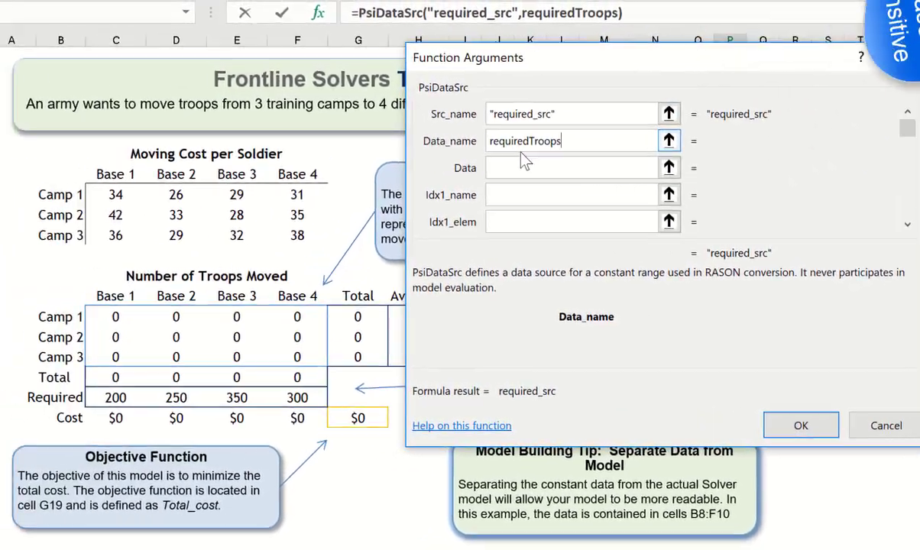
# Use the Required row (Troops_required) as the data, indexed by "bases" with elements C13:F13, and insert the function
pyautogui.click(353, 153)
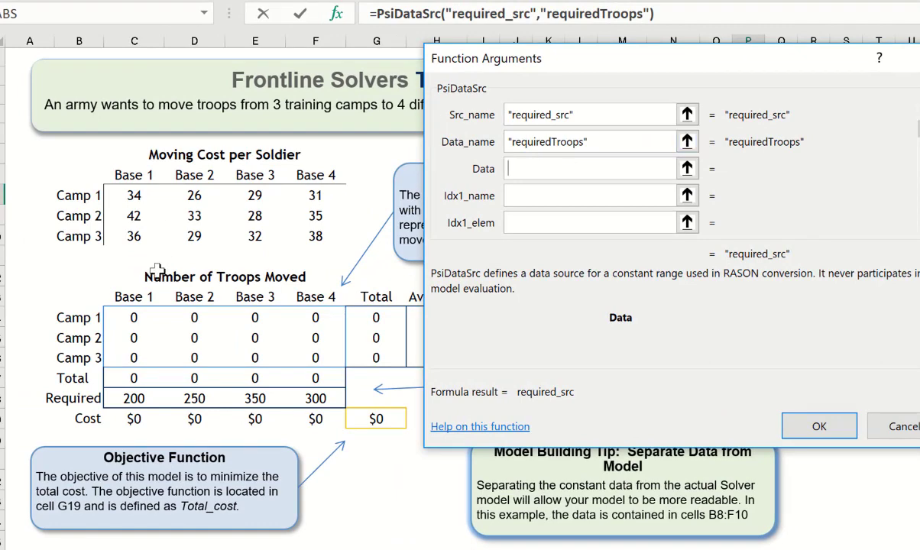
pyautogui.moveTo(130, 409); pyautogui.dragTo(295, 395)
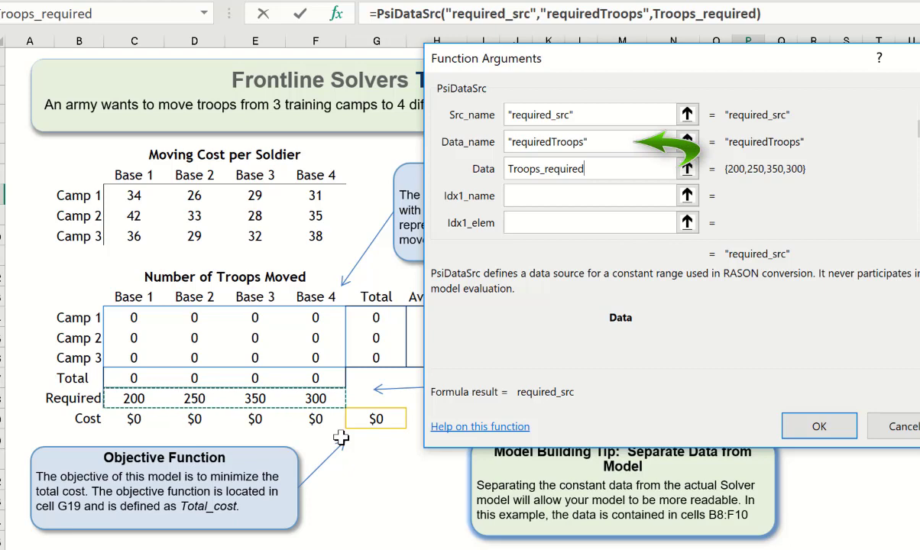
pyautogui.click(530, 196)
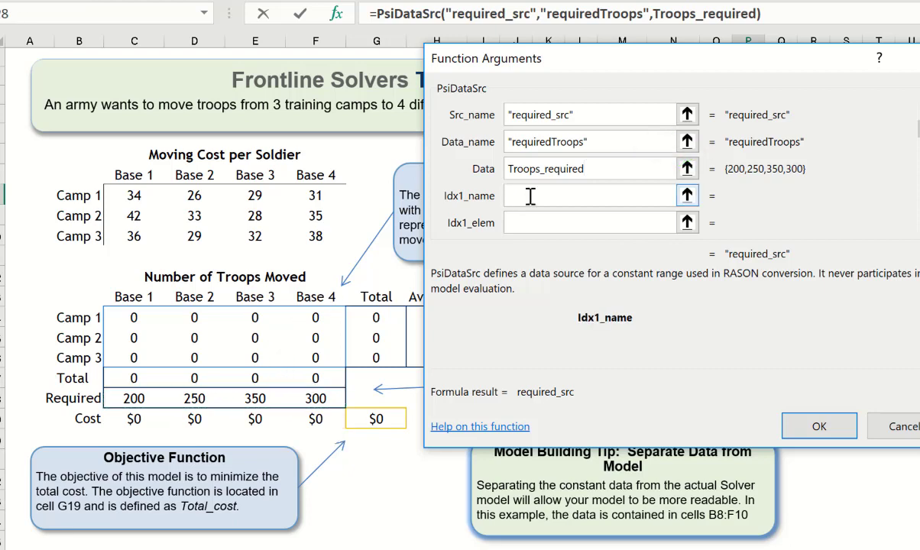
pyautogui.write('bases')
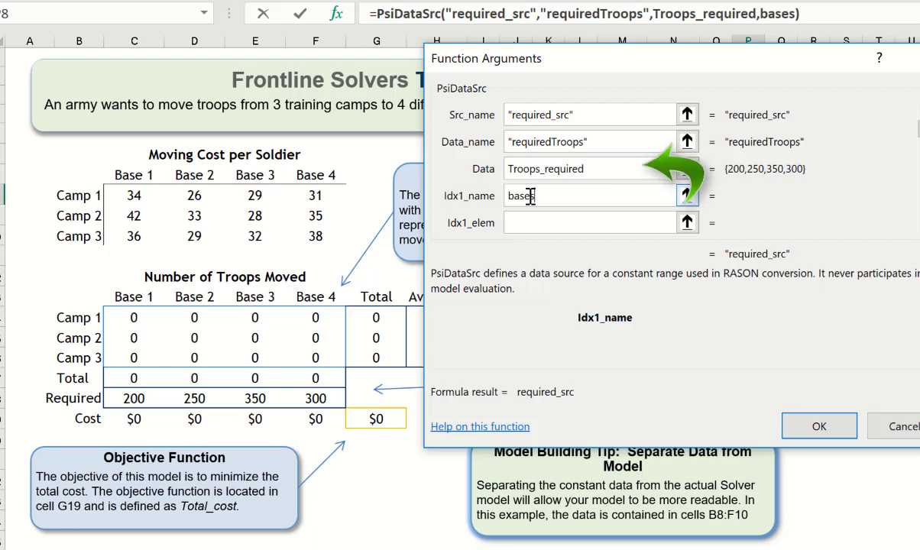
pyautogui.click(538, 226)
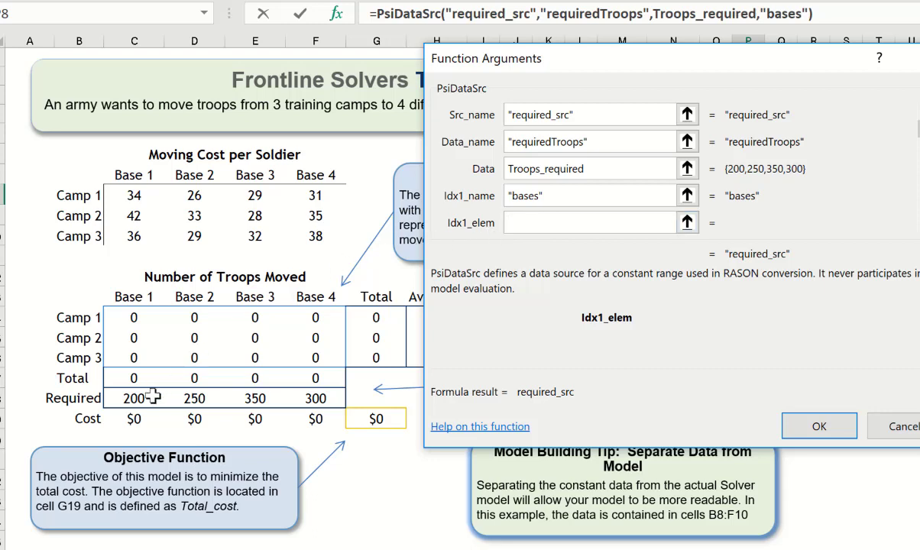
pyautogui.click(136, 297)
pyautogui.moveTo(145, 298); pyautogui.dragTo(307, 303)
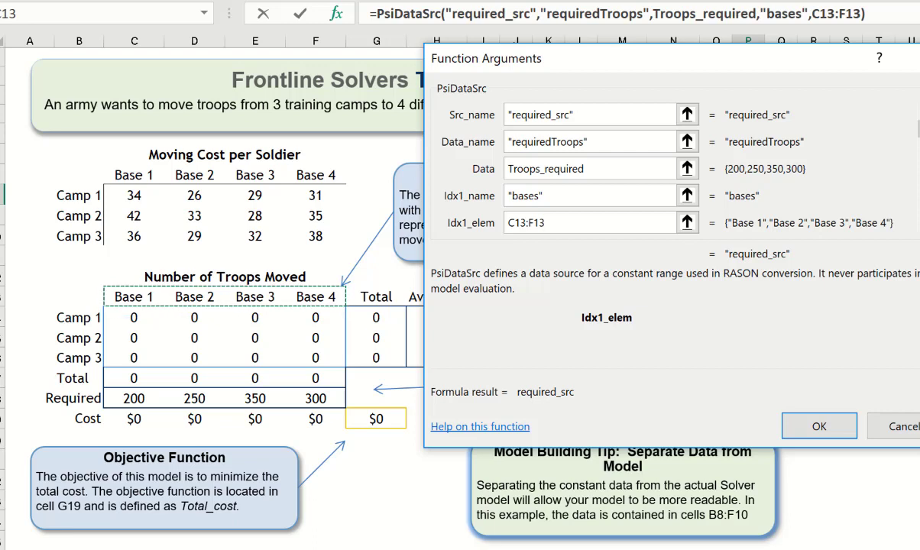
pyautogui.click(818, 426)
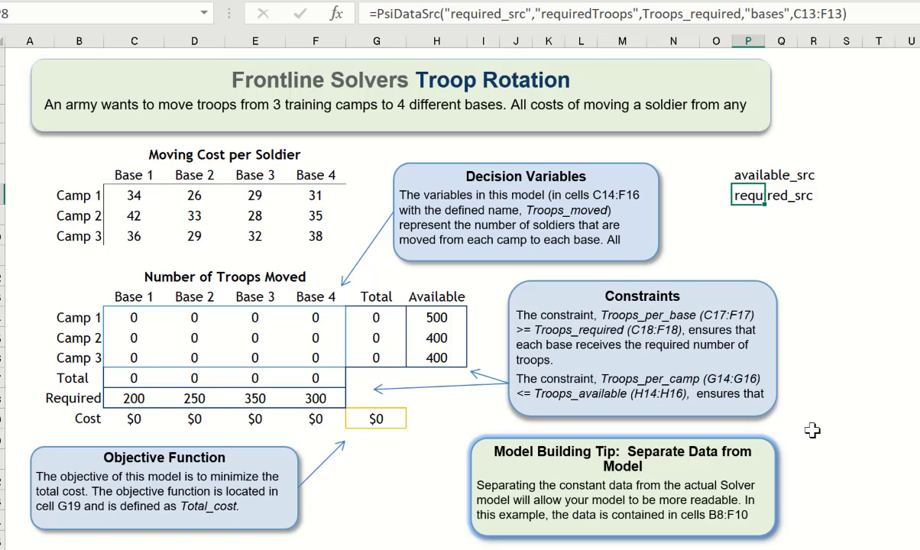
# Start a PsiDataSrc function in cell P9 with source name "cost_src" and data name "cost"
pyautogui.press('Down')
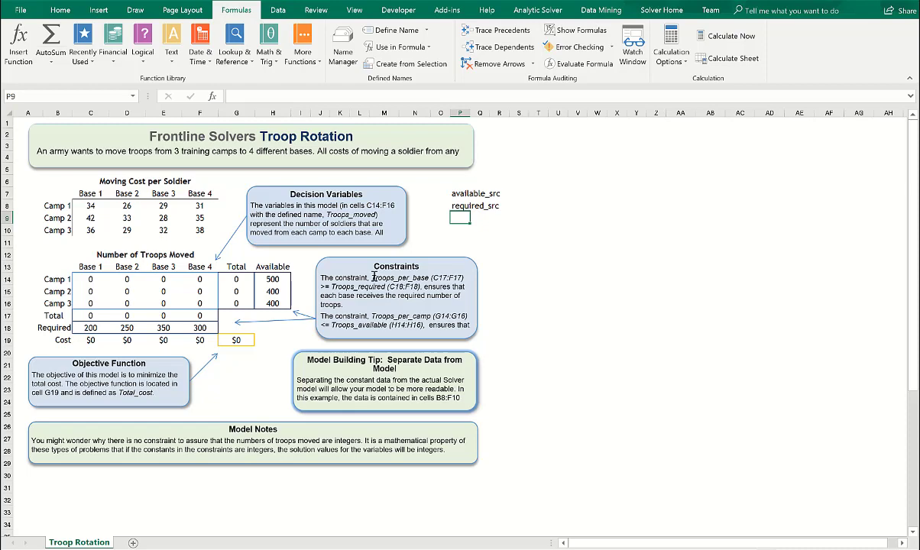
pyautogui.click(18, 42)
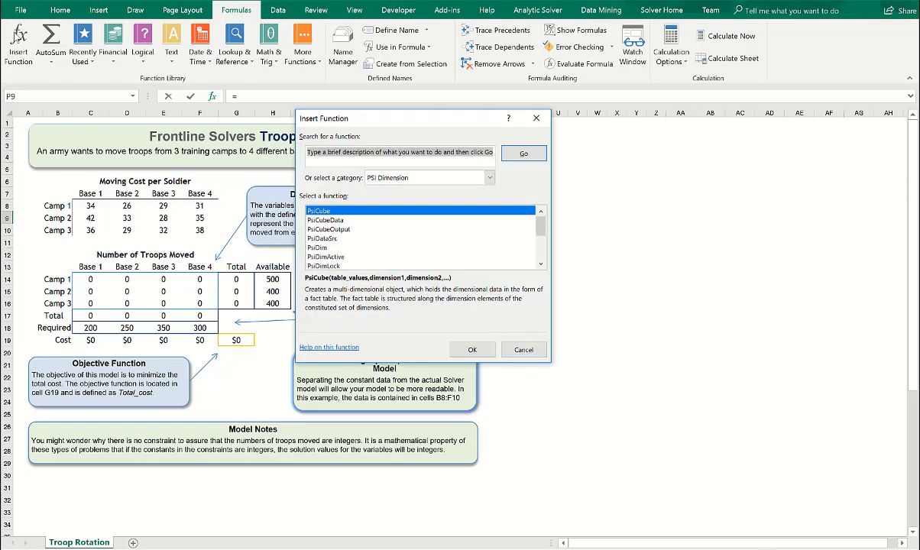
pyautogui.click(322, 238)
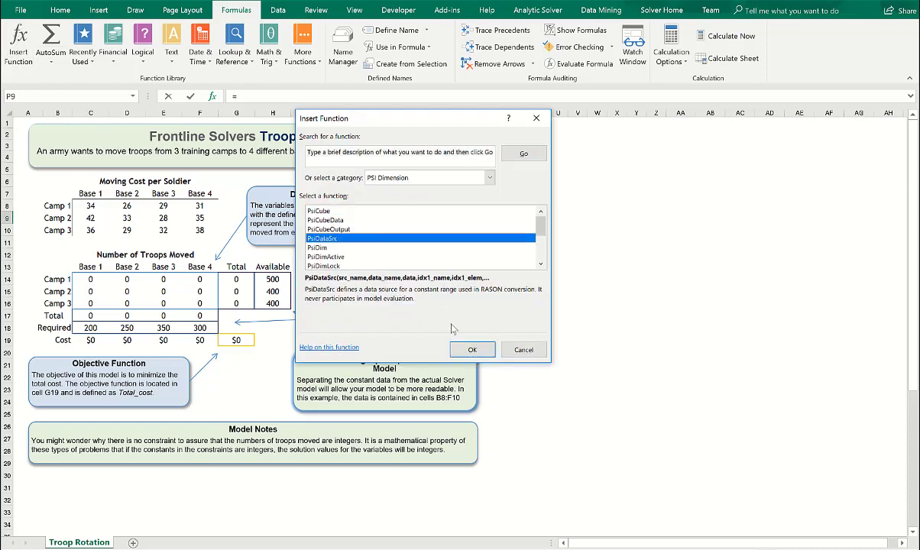
pyautogui.click(472, 350)
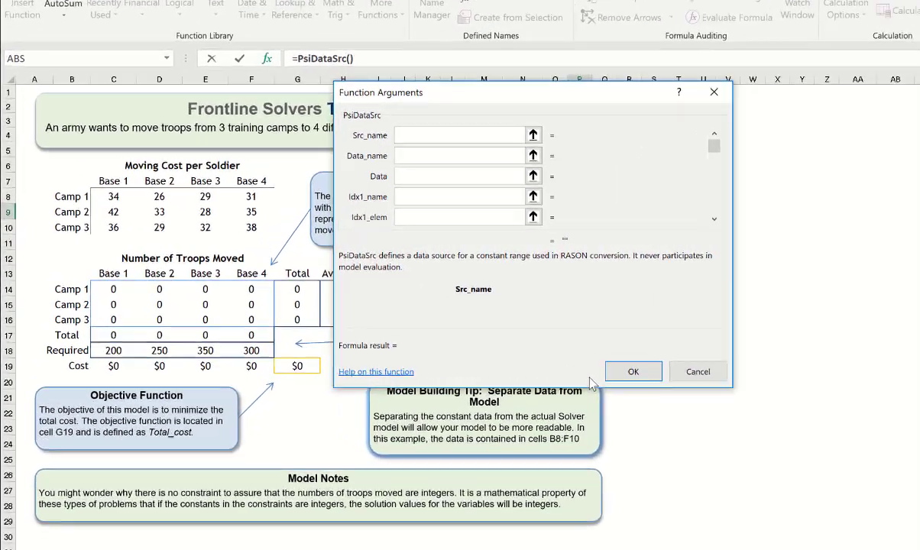
pyautogui.write('cost')
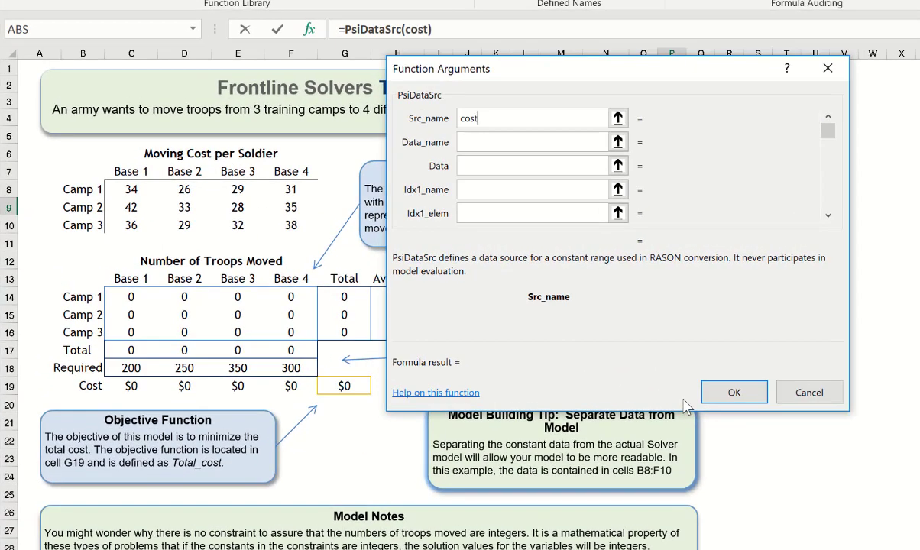
pyautogui.write('_src')
pyautogui.press('Tab')
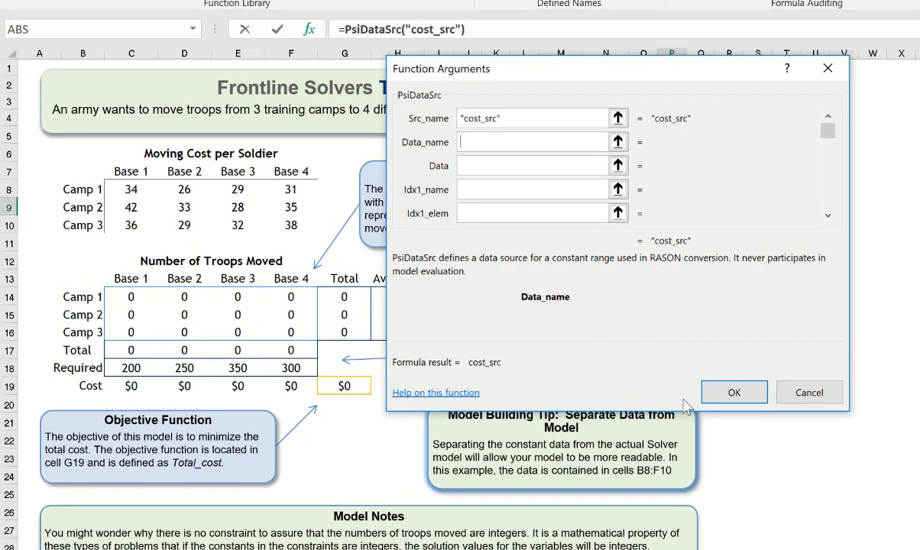
pyautogui.write('cost')
pyautogui.press('Tab')
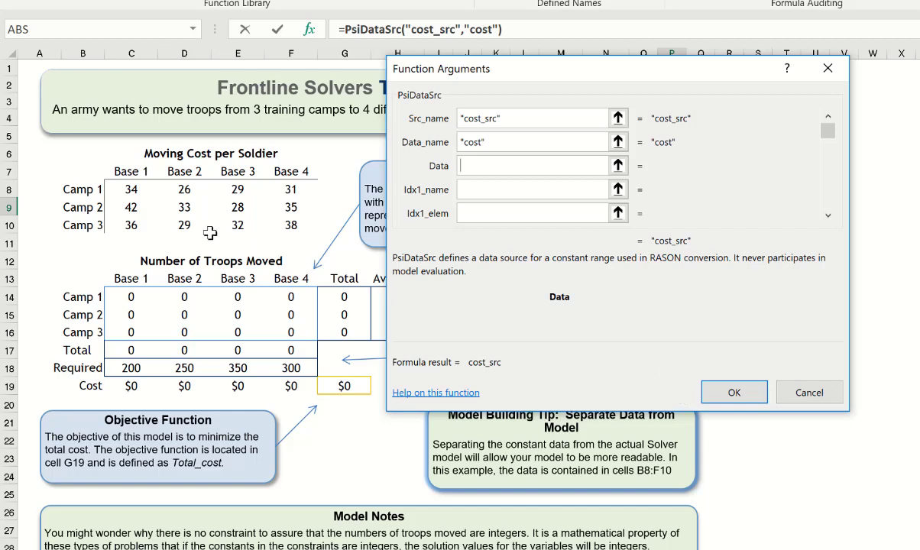
# Set the cost data to C8:F10 and define the first index "camps" with elements B14:B16
pyautogui.moveTo(130, 189); pyautogui.dragTo(290, 230)
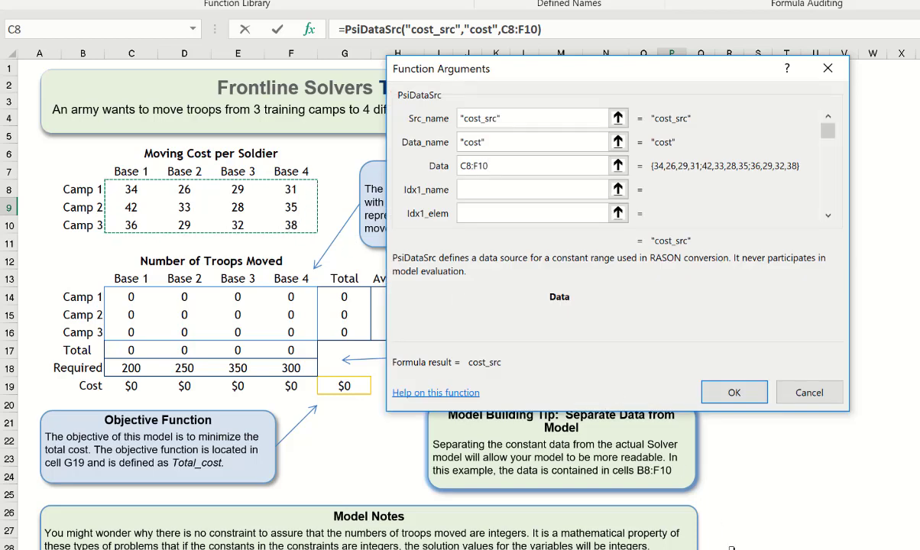
pyautogui.click(550, 193)
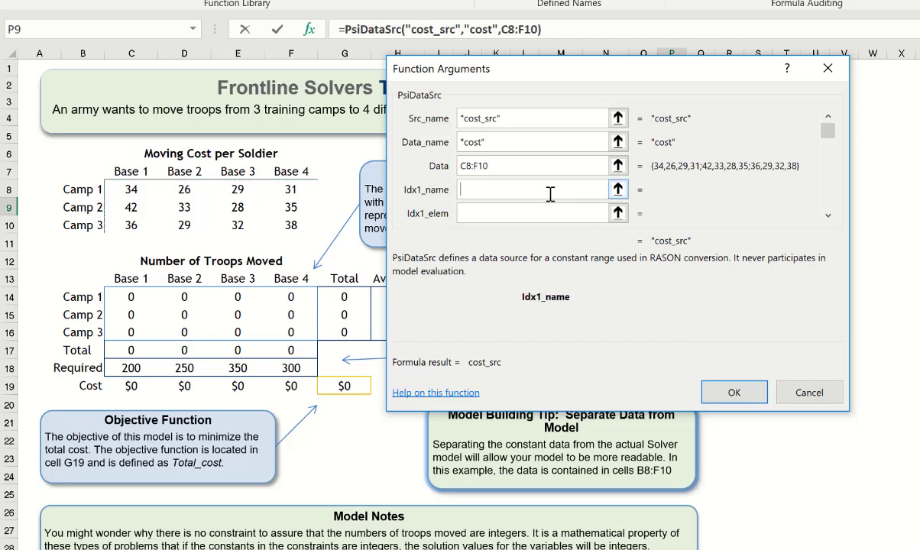
pyautogui.write('camp')
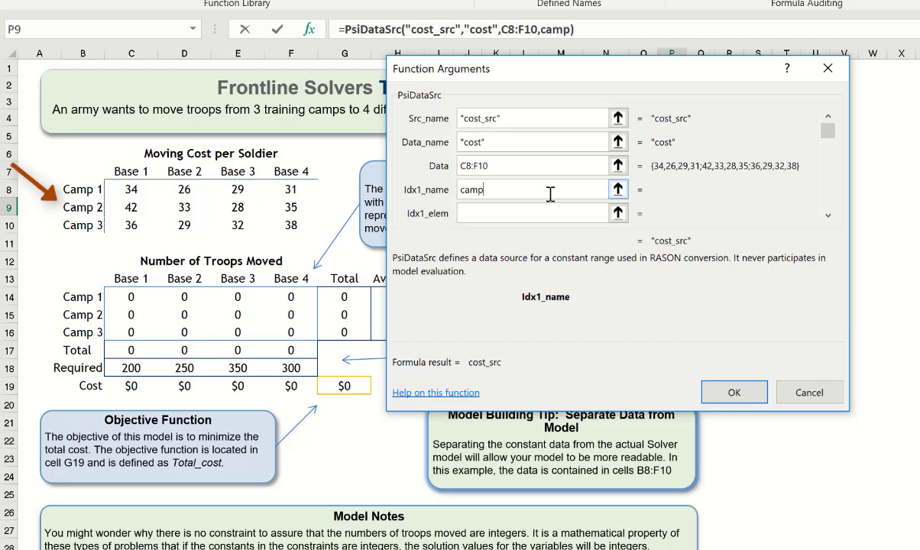
pyautogui.write('s')
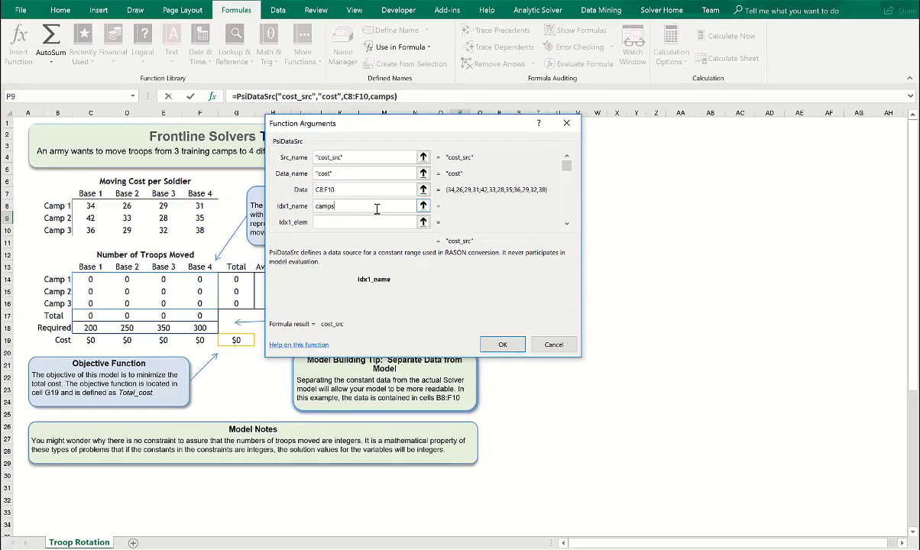
pyautogui.press('Tab')
pyautogui.click(55, 279)
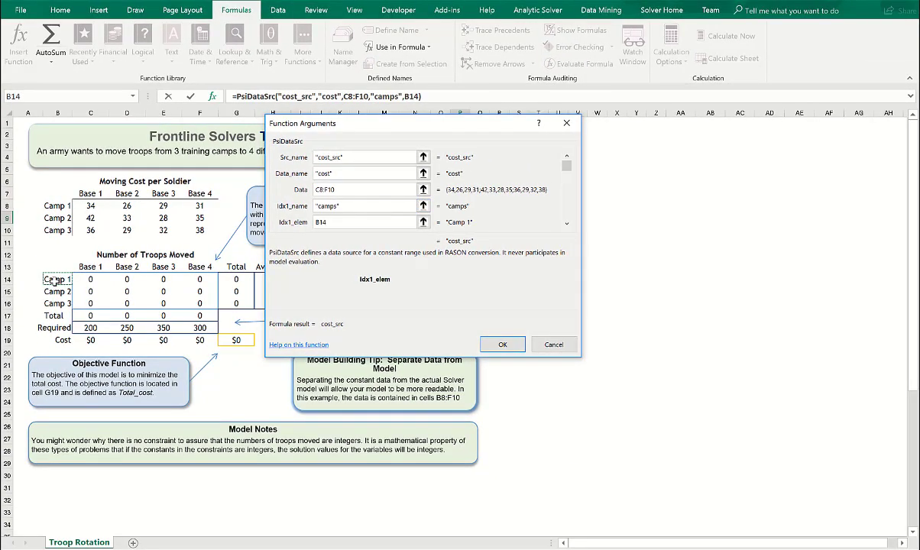
pyautogui.moveTo(54, 279); pyautogui.dragTo(57, 303)
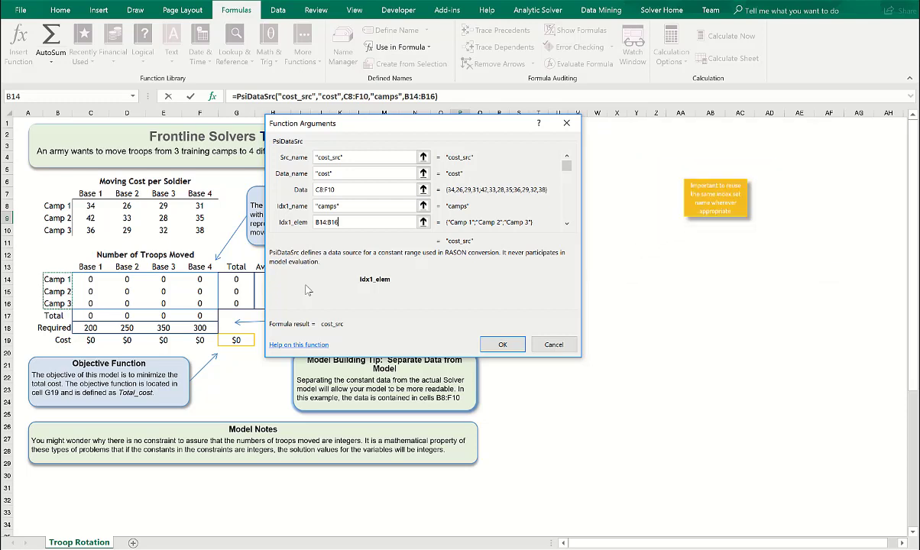
# Add a second index "bases" with elements C13:F13 and insert the cost_src function in P9
pyautogui.press('Tab')
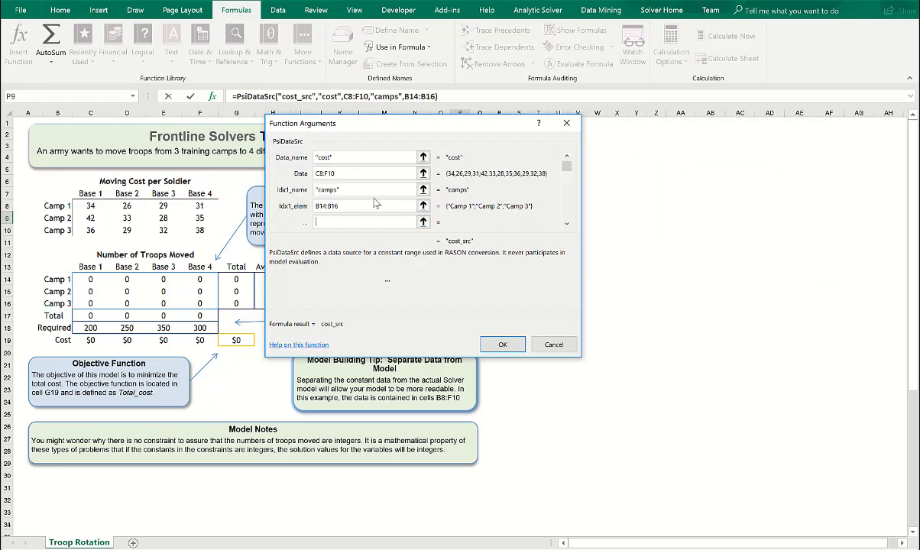
pyautogui.write('bases')
pyautogui.press('Tab')
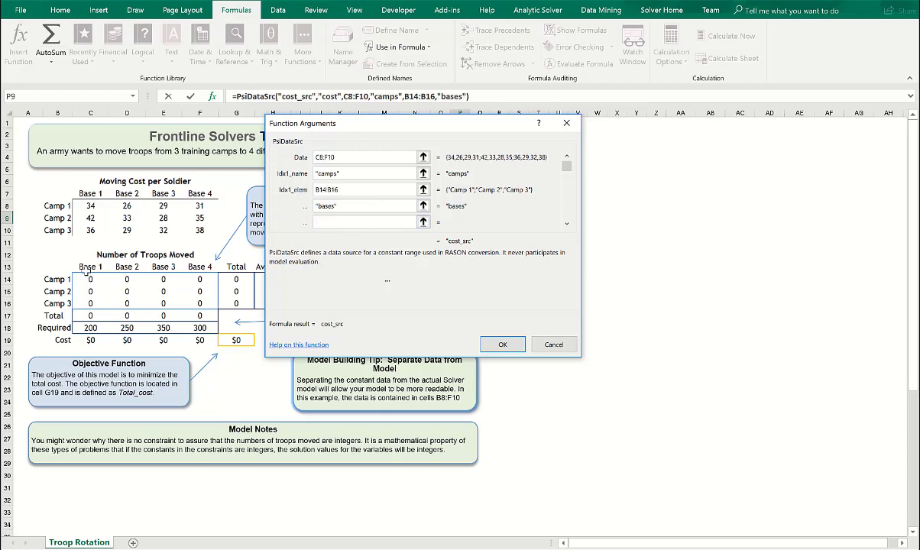
pyautogui.moveTo(87, 269); pyautogui.dragTo(200, 266)
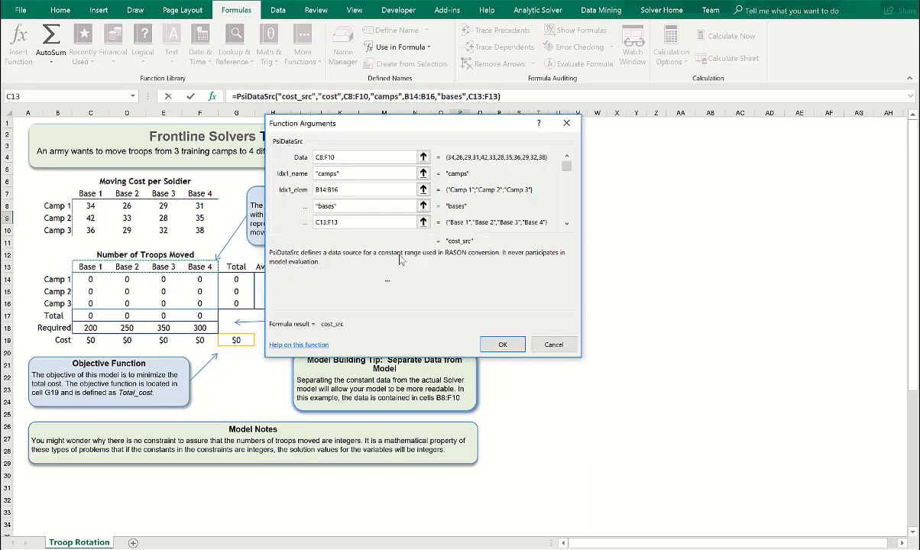
pyautogui.click(514, 348)
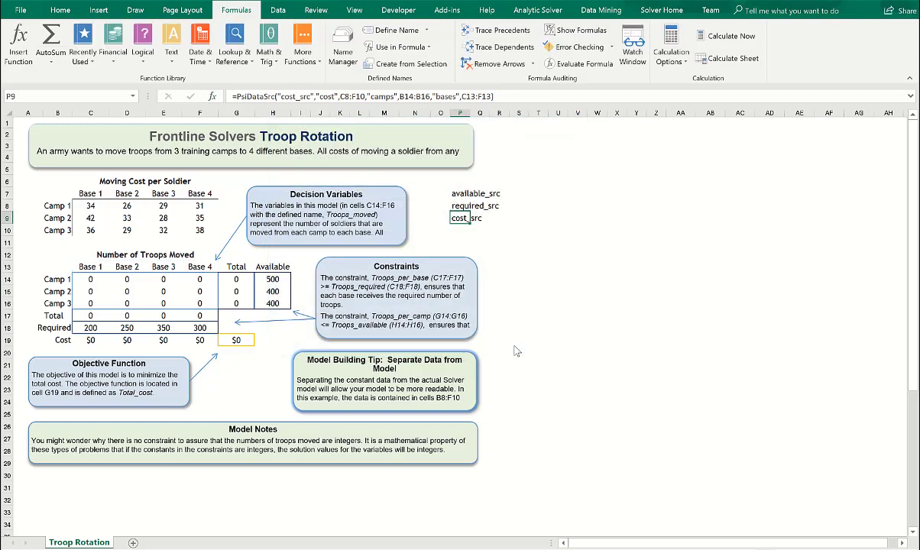
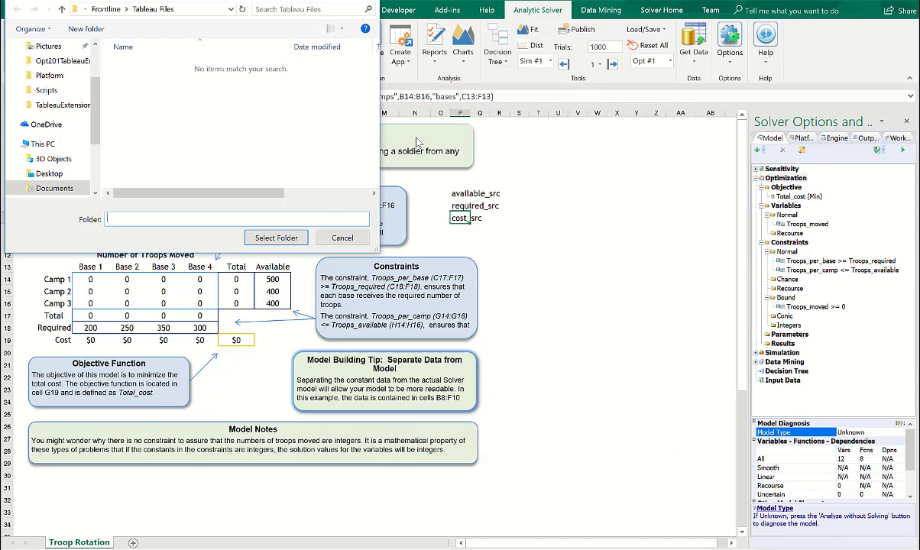
# Save the Tableau extension to the TableauExtensions folder inside Documents\Frontline and dismiss the completion notice
pyautogui.click(99, 11)
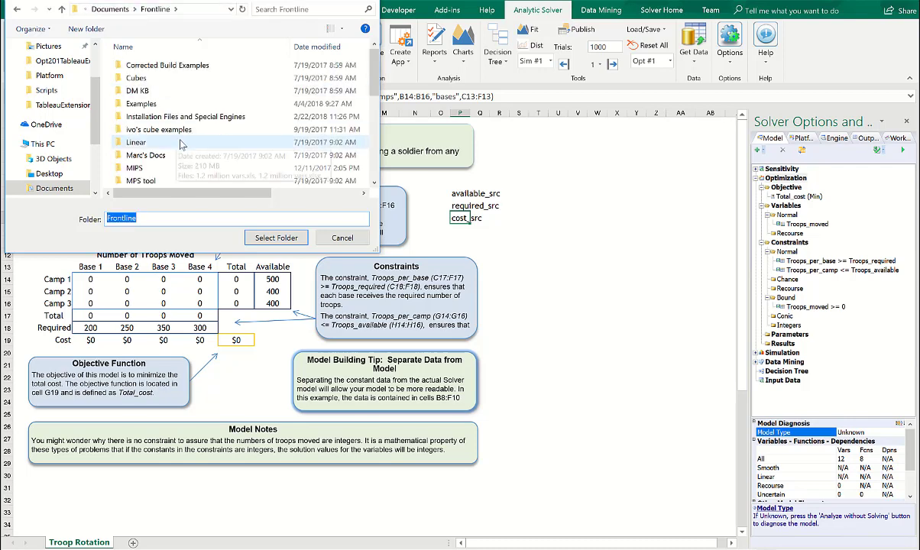
pyautogui.click(374, 182)
pyautogui.click(373, 182)
pyautogui.click(374, 183)
pyautogui.click(375, 183)
pyautogui.click(374, 184)
pyautogui.click(374, 183)
pyautogui.click(374, 184)
pyautogui.click(374, 184)
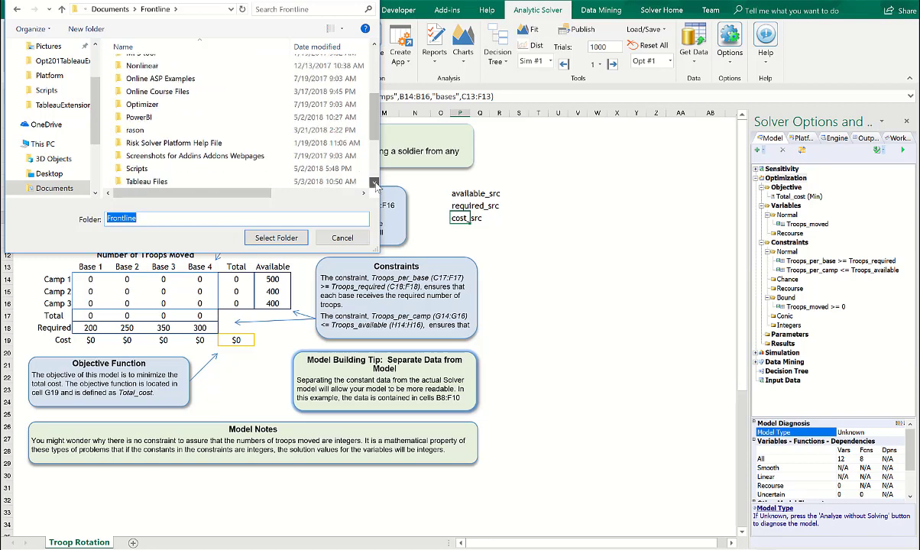
pyautogui.click(374, 183)
pyautogui.click(374, 183)
pyautogui.doubleClick(199, 169)
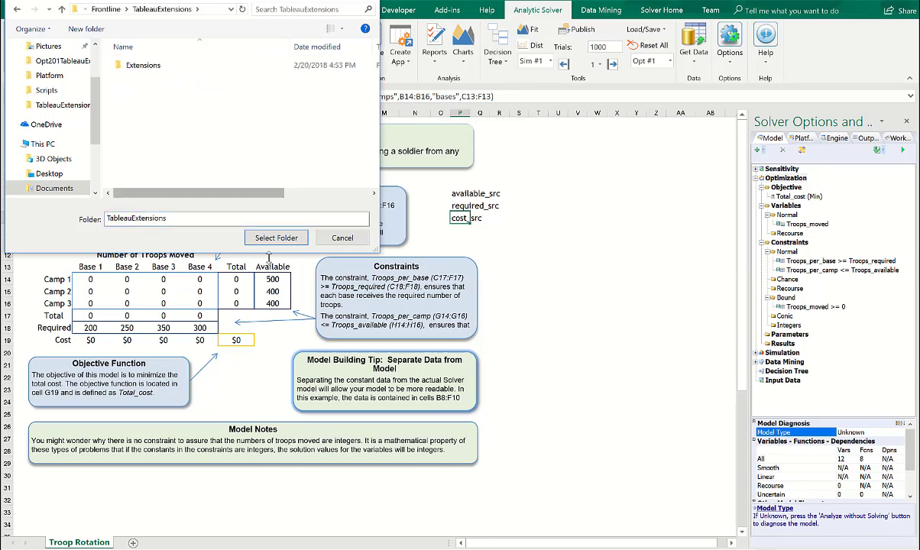
pyautogui.click(266, 238)
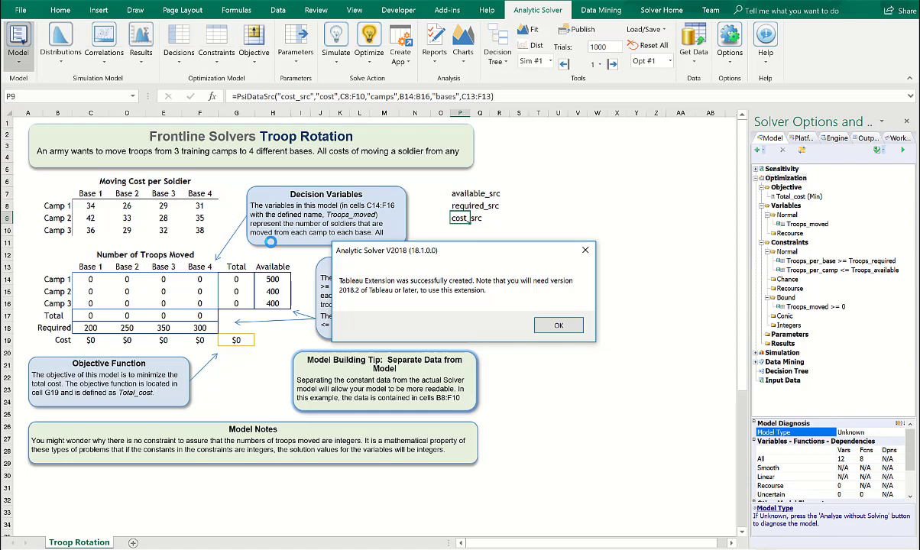
pyautogui.click(555, 324)
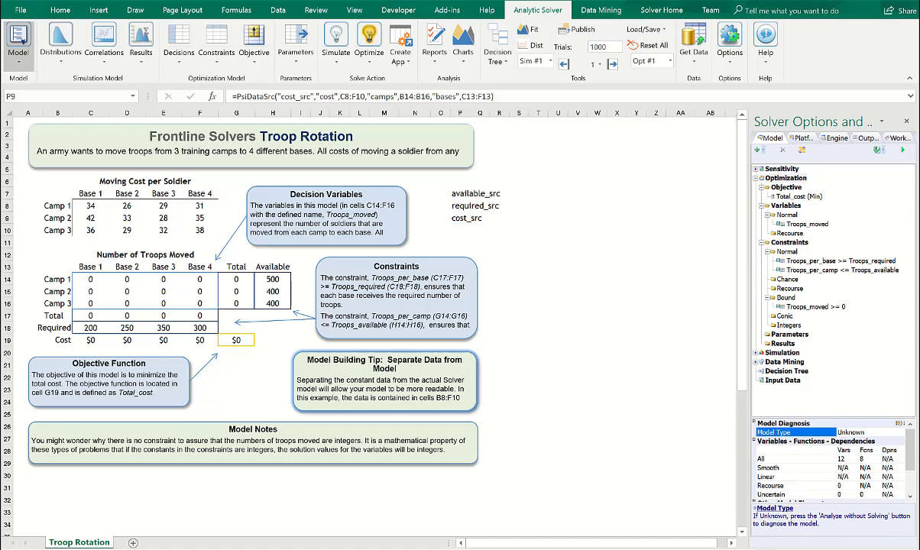
# Switch to File Explorer and browse to Documents\Frontline\TableauExtensions\Extensions
pyautogui.press('super+e')
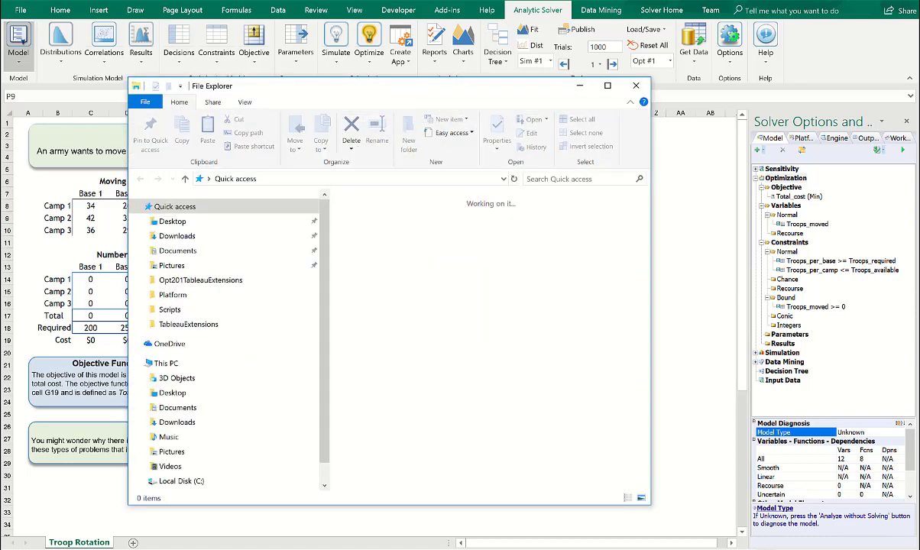
pyautogui.click(181, 253)
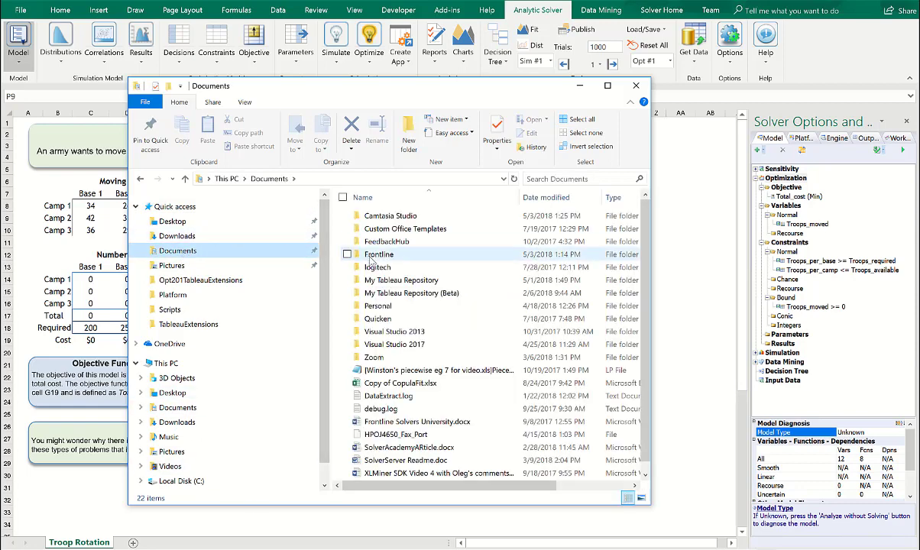
pyautogui.doubleClick(374, 256)
pyautogui.click(400, 474)
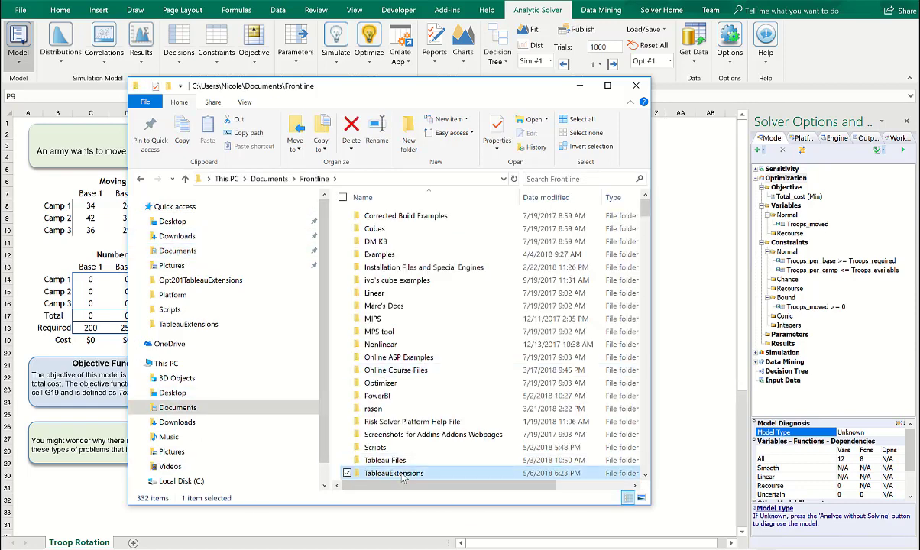
pyautogui.doubleClick(401, 473)
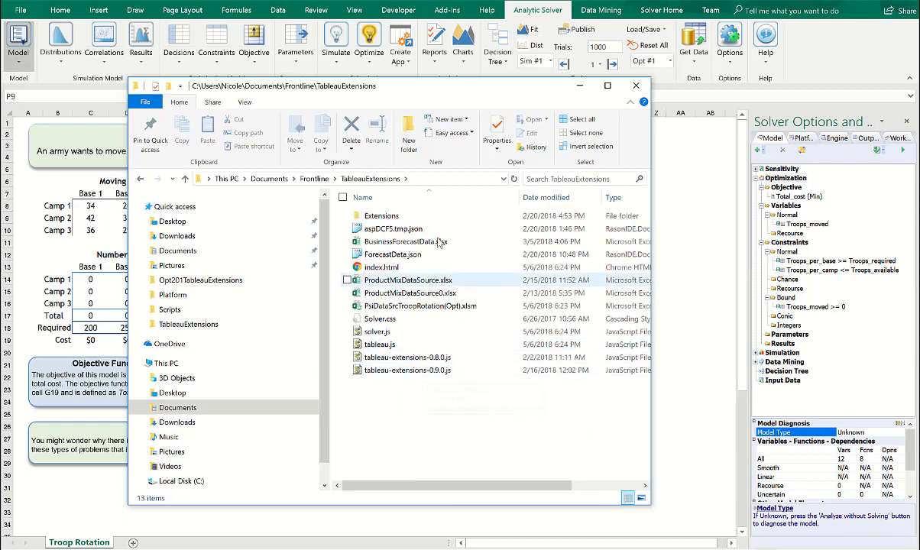
pyautogui.doubleClick(392, 218)
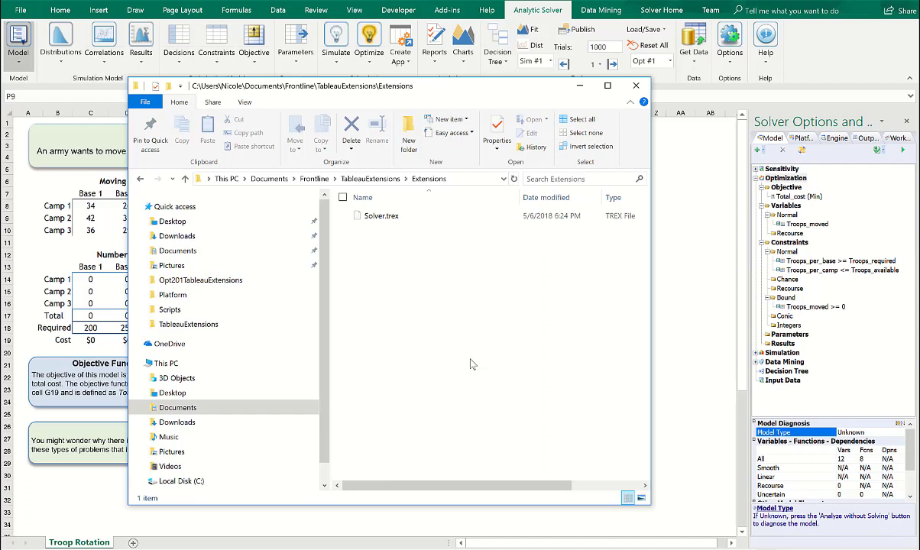
# Open Solver.trex with Notepad and widen its window to examine the extension manifest
pyautogui.rightClick(381, 219)
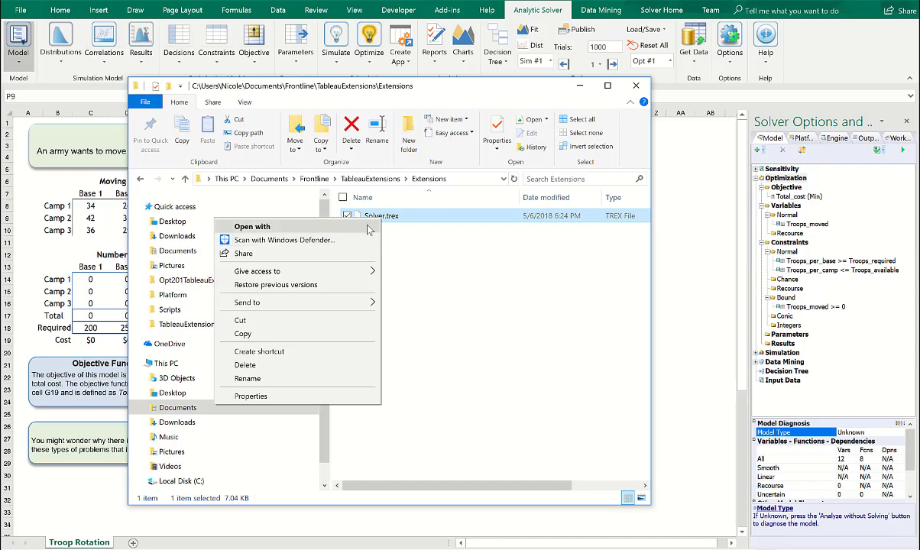
pyautogui.click(369, 230)
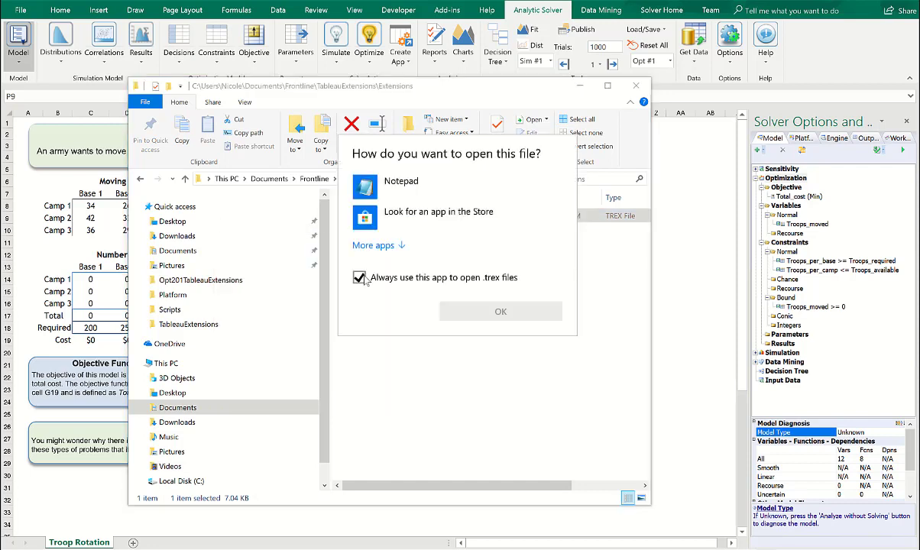
pyautogui.click(367, 190)
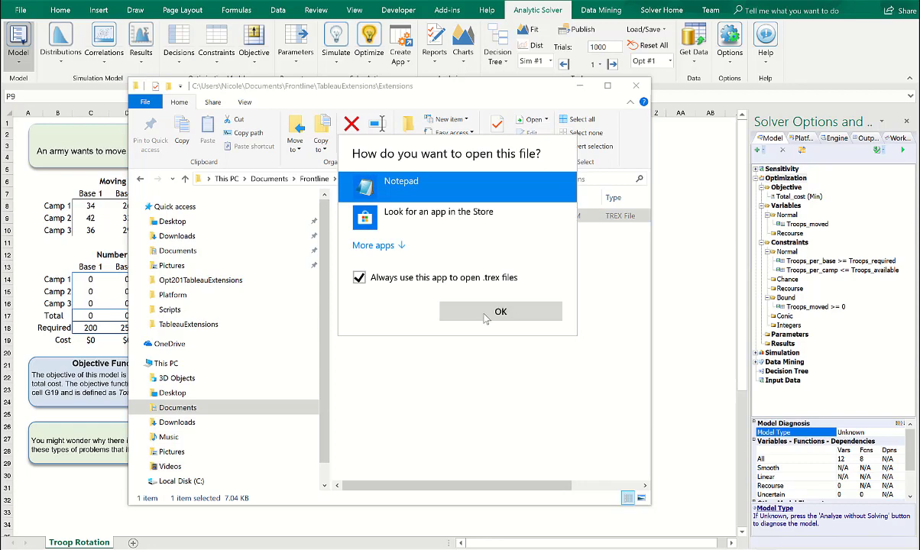
pyautogui.click(460, 304)
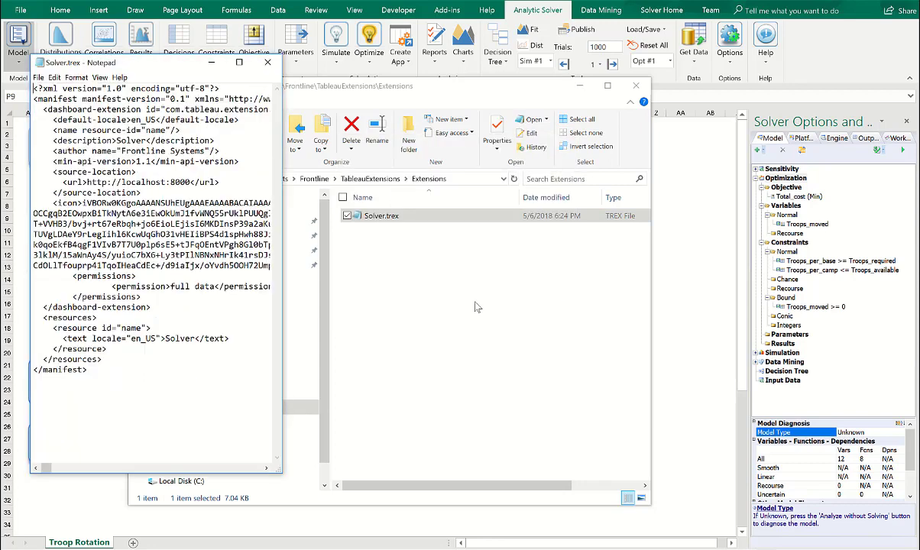
pyautogui.moveTo(281, 200); pyautogui.dragTo(702, 237)
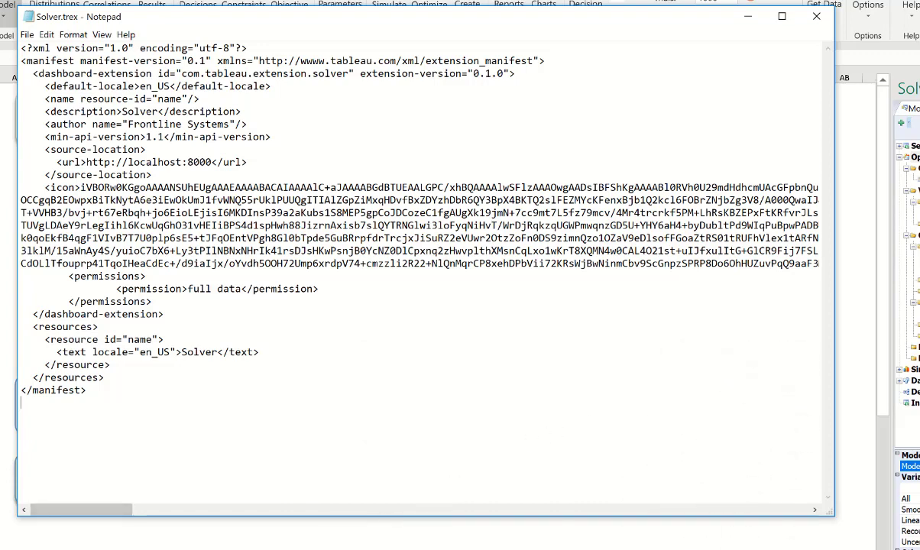
# Find Command Prompt in the Windows search and run it as administrator
pyautogui.press('super')
pyautogui.write('c')
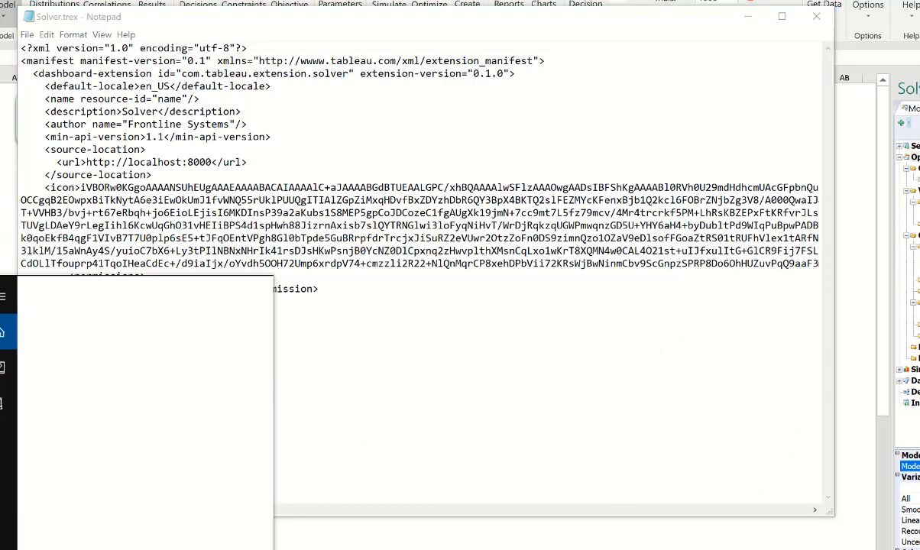
pyautogui.write('ommand')
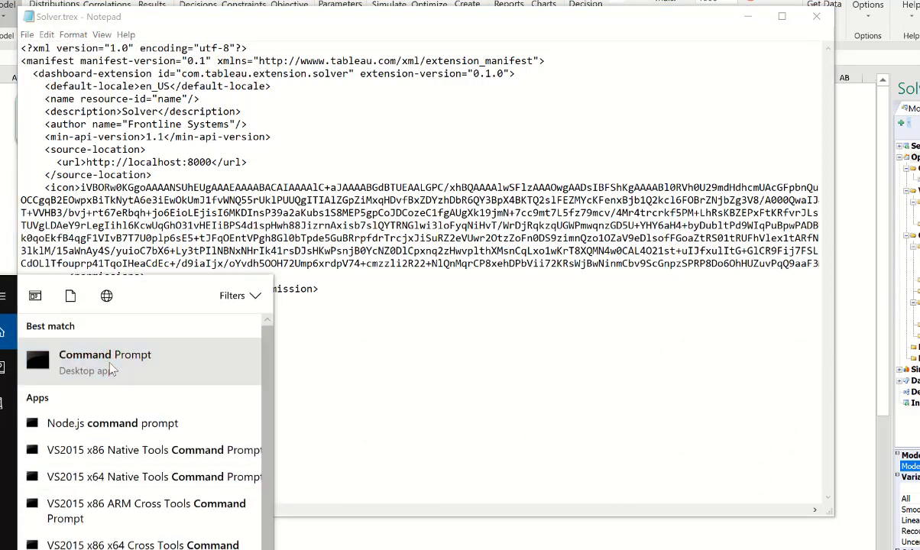
pyautogui.rightClick(116, 370)
pyautogui.click(172, 380)
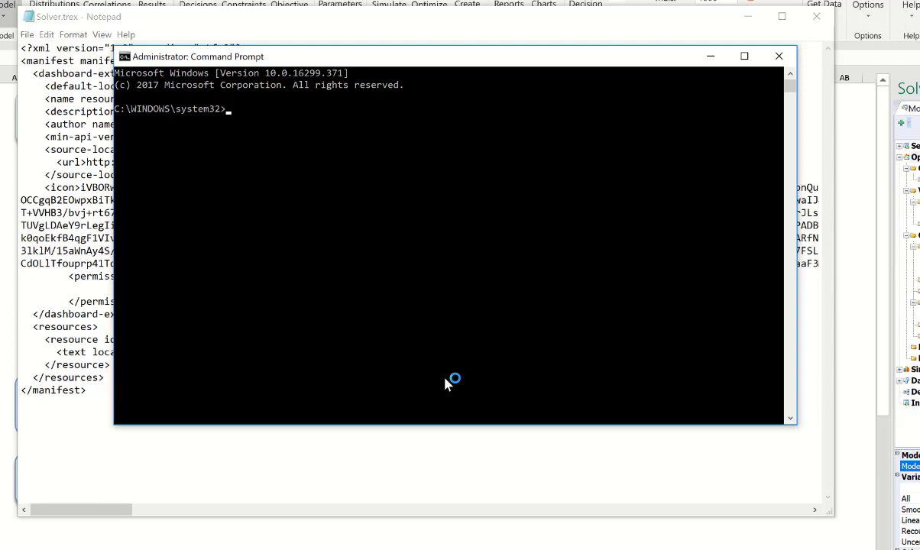
# Change to the Frontline\TableauExtensions folder in the account's Documents and start a local server there with http-server -p 8000
pyautogui.write('cd c:\\users\\')
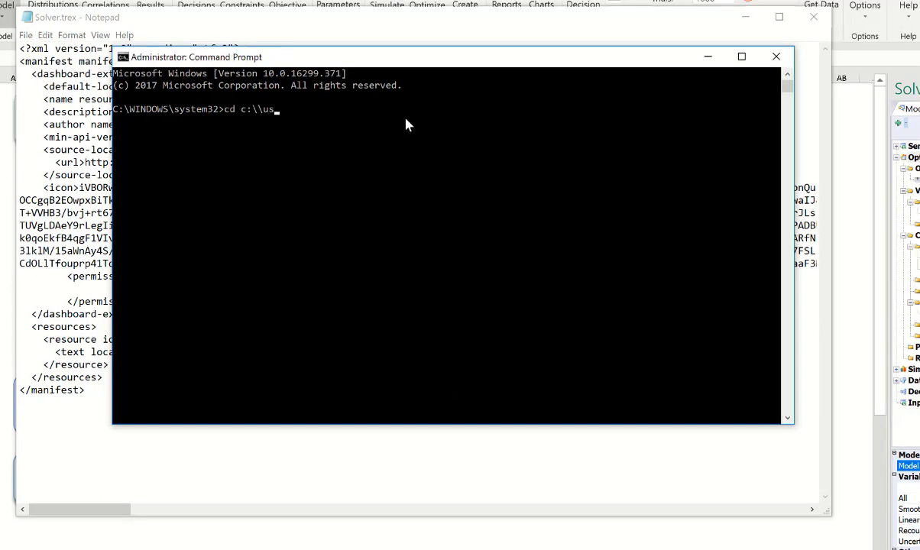
pyautogui.write('Nicole\\documents')
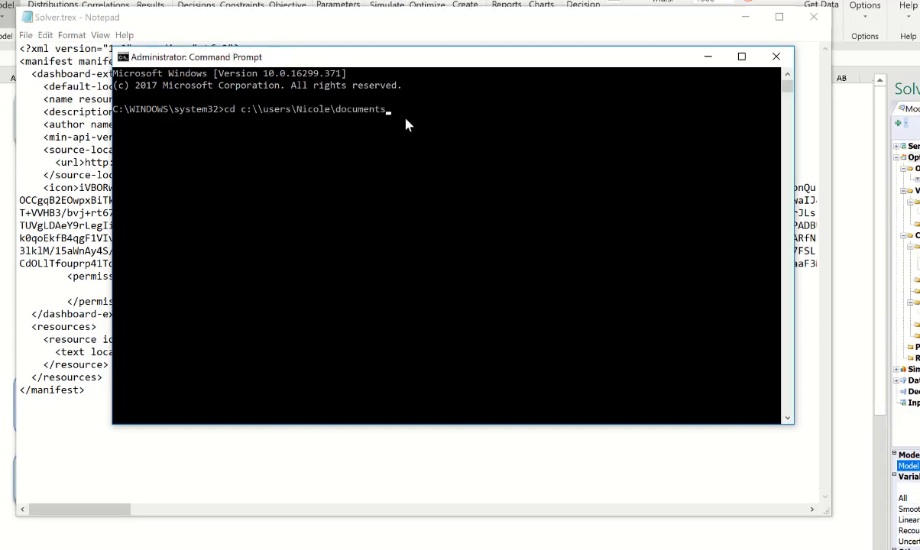
pyautogui.write('\\Frontline\\TableauExtensi')
pyautogui.press('Tab')
pyautogui.press('Return')
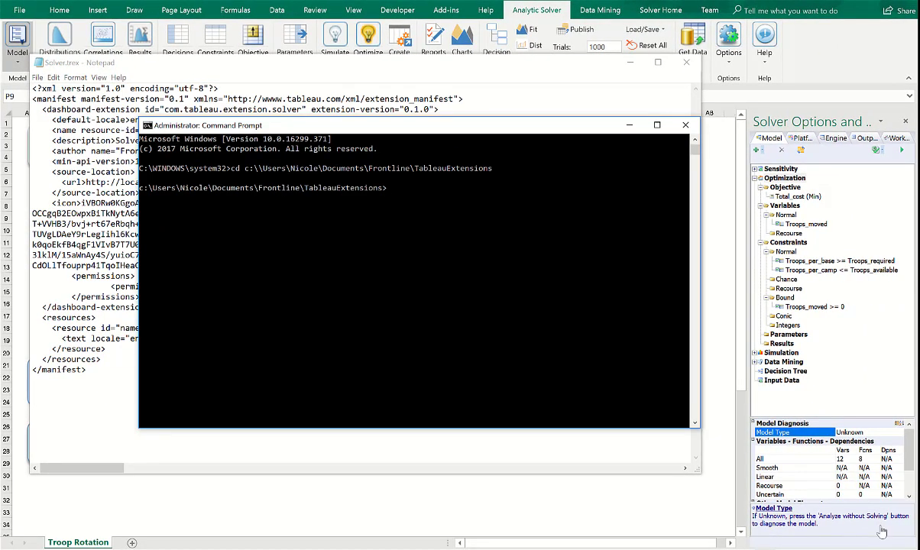
pyautogui.write('http-server -p 8000')
pyautogui.press('Return')
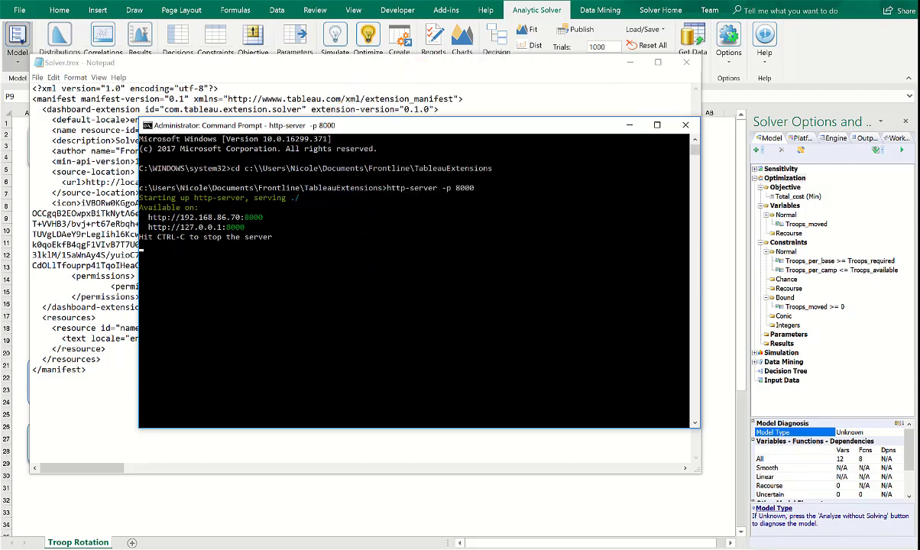
# Switch back to Excel and create a new blank workbook
pyautogui.hotkey('alt', 'Tab')
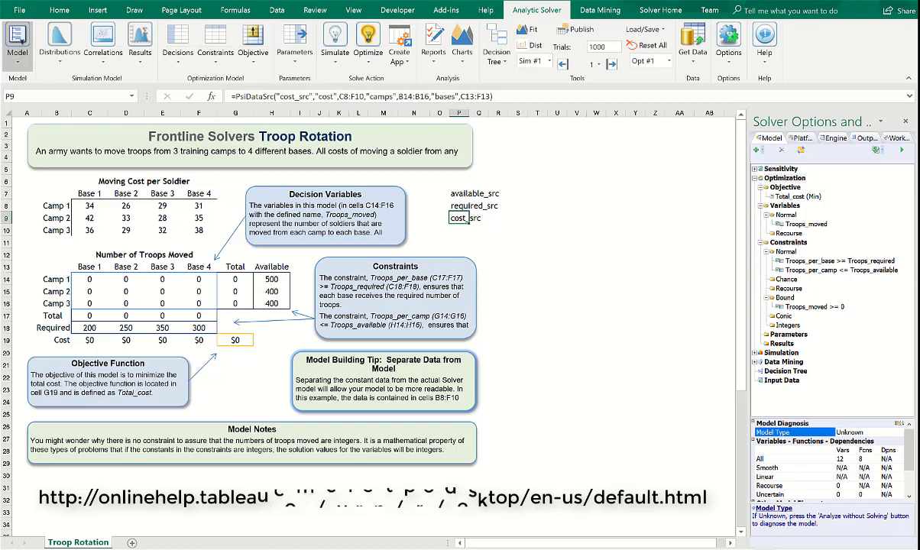
pyautogui.click(19, 9)
pyautogui.click(23, 59)
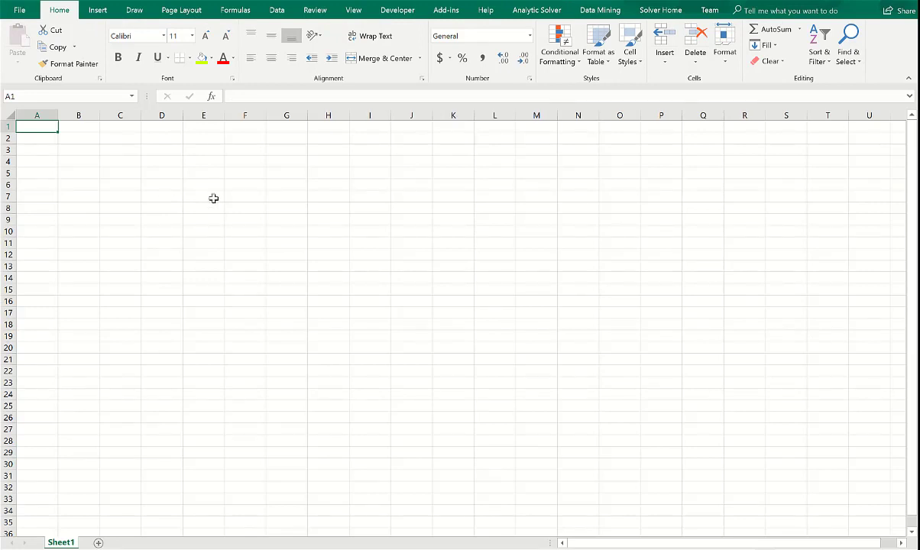
# Insert a table with headers at cell A1 and extend it to cover A1:E13
pyautogui.click(97, 10)
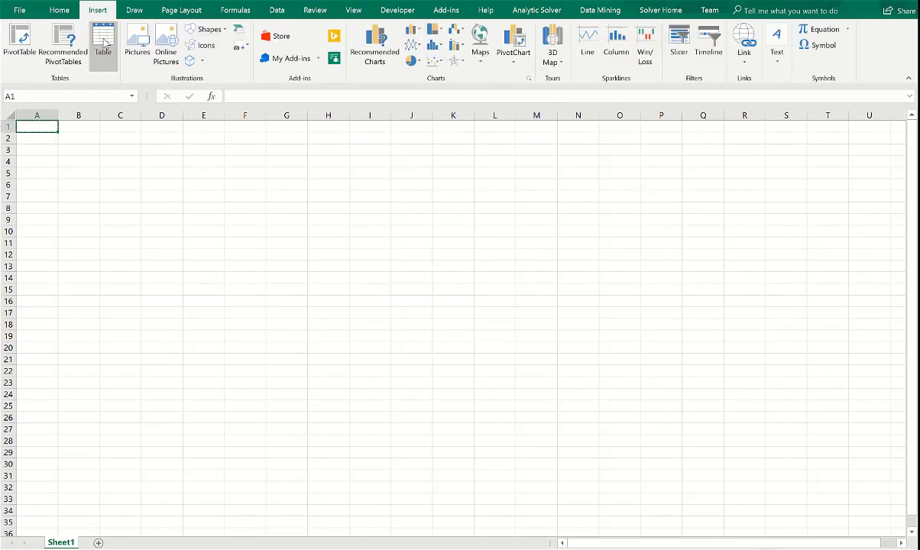
pyautogui.click(104, 42)
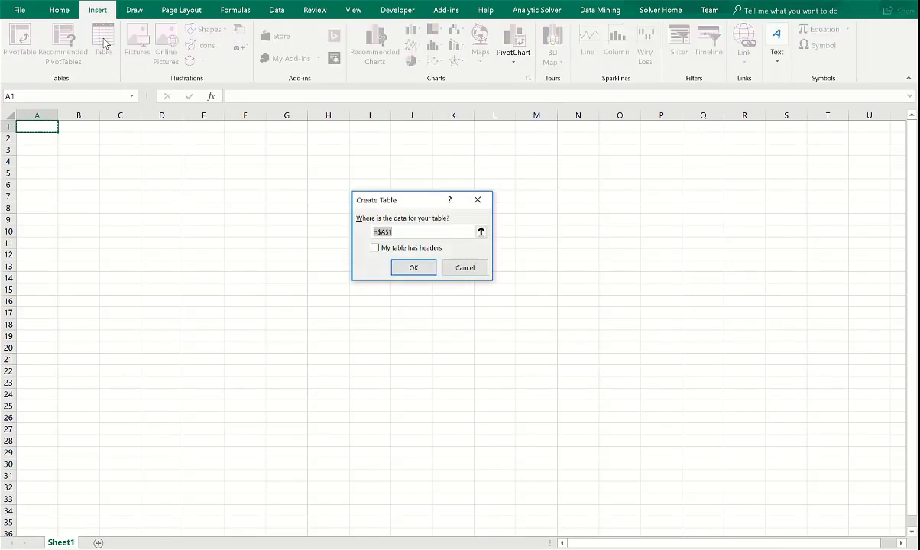
pyautogui.click(375, 249)
pyautogui.click(413, 268)
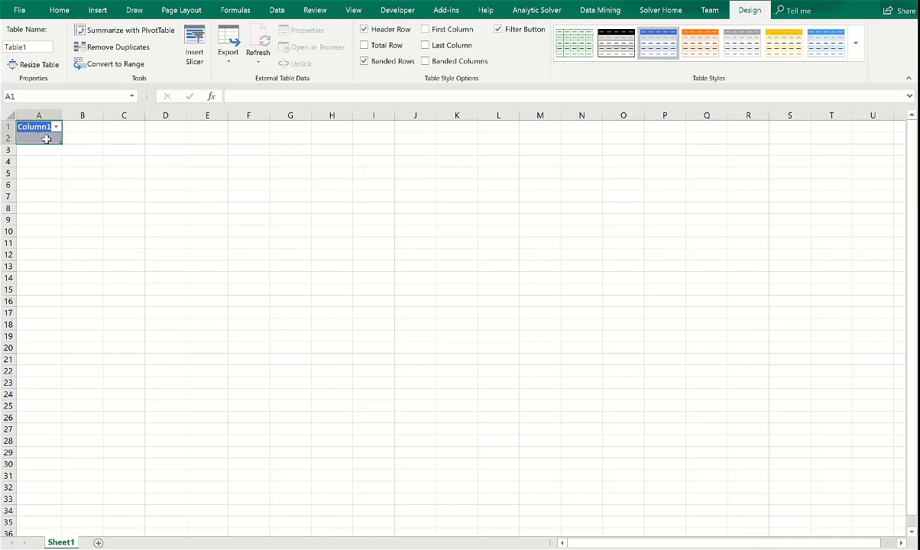
pyautogui.moveTo(60, 142); pyautogui.dragTo(219, 283)
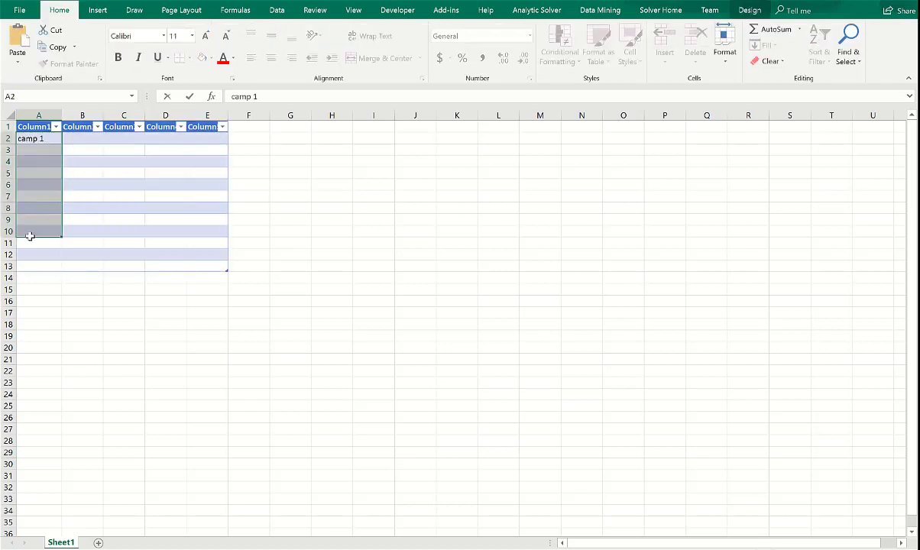
# Fill the first column down from camp 1 through row 13, and overwrite A3:A5 with camp 1
pyautogui.click(39, 138)
pyautogui.moveTo(61, 144); pyautogui.dragTo(55, 266)
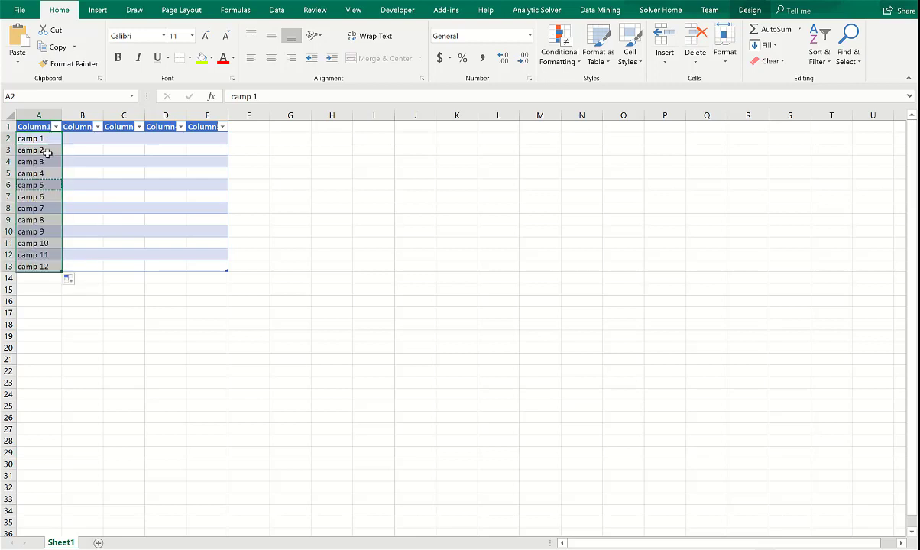
pyautogui.click(48, 150)
pyautogui.write('camp 1')
pyautogui.press('Return')
pyautogui.write('camp 1')
pyautogui.press('Return')
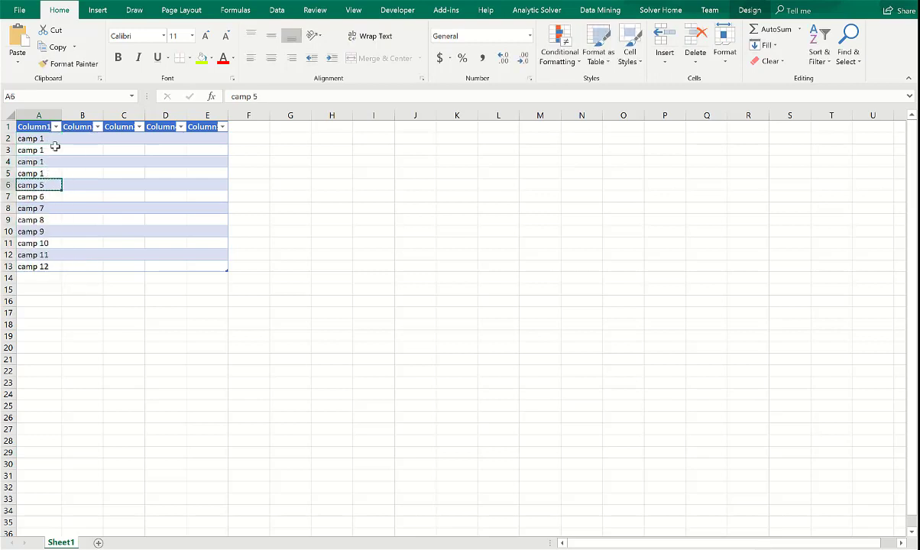
# Copy the four camp 1 cells in A2:A5 into A6:A9 and A10:A13
pyautogui.moveTo(38, 139); pyautogui.dragTo(49, 173)
pyautogui.hotkey('ctrl', 'c')
pyautogui.click(37, 185)
pyautogui.hotkey('ctrl', 'v')
pyautogui.click(37, 231)
pyautogui.hotkey('ctrl', 'v')
# Change the labels in A6:A9 to camp 2
pyautogui.click(37, 185)
pyautogui.write('camp 2')
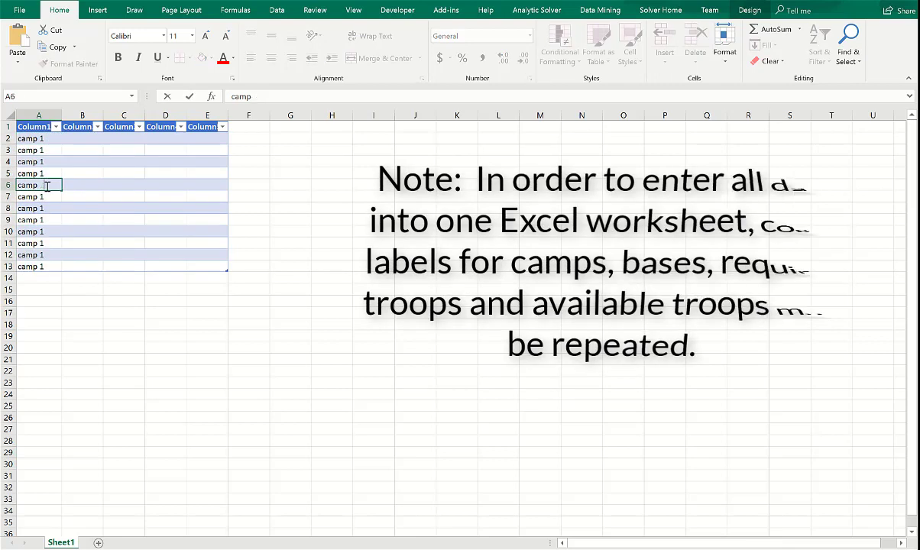
pyautogui.press('Return')
pyautogui.write('camp 2')
pyautogui.press('Return')
pyautogui.write('camp 2')
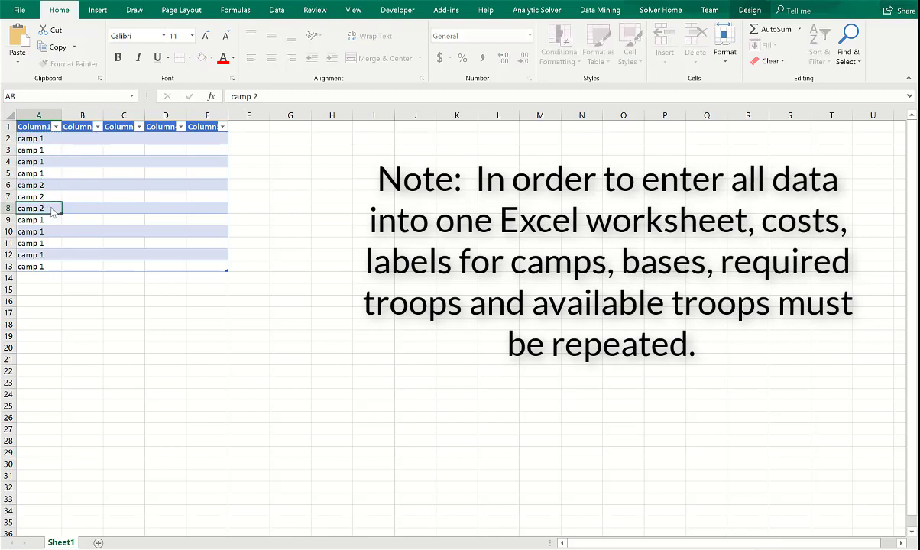
pyautogui.press('Return')
pyautogui.write('camp 2')
pyautogui.press('Return')
# Change the labels in A10:A13 to camp 3
pyautogui.write('camp 3')
pyautogui.press('Return')
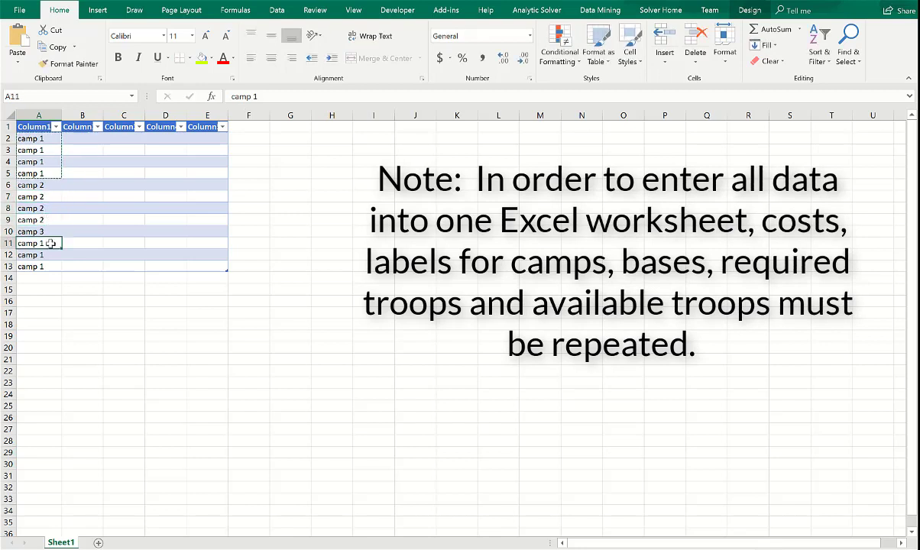
pyautogui.write('camp 3')
pyautogui.press('Return')
pyautogui.write('camp 3')
pyautogui.press('Return')
pyautogui.write('camp 3')
# Enter base 1 in B2 and fill the series down to base 4 in B5
pyautogui.click(76, 136)
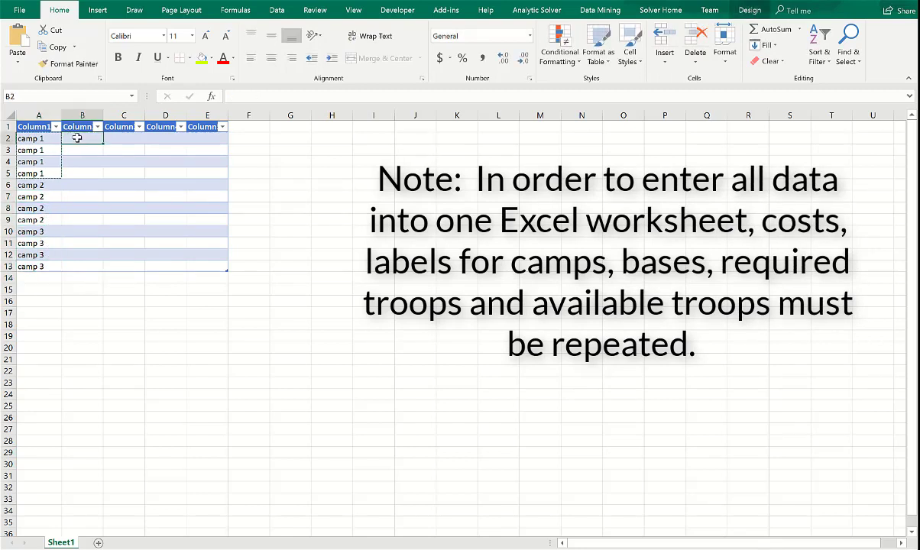
pyautogui.write('base 1')
pyautogui.press('Return')
pyautogui.click(83, 138)
pyautogui.moveTo(103, 144); pyautogui.dragTo(98, 174)
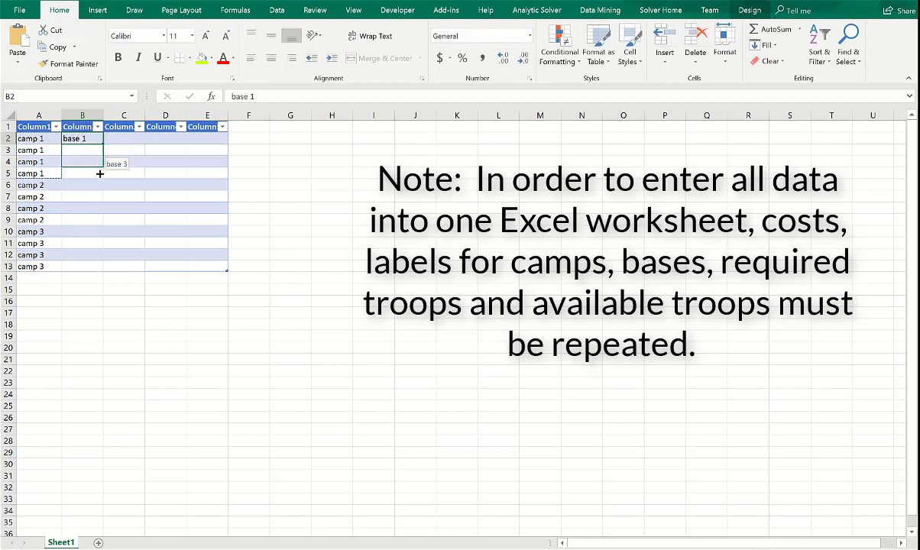
# Copy the base 1 to base 4 labels into B6:B9 and B10:B13
pyautogui.hotkey('ctrl', 'c')
pyautogui.click(81, 186)
pyautogui.hotkey('ctrl', 'v')
pyautogui.click(77, 230)
pyautogui.hotkey('ctrl', 'v')
# Enter the costs 34, 26, 29, 31, 42, 33, 28, 35, 36, 29, 32 and 38 in C2:C13
pyautogui.click(113, 139)
pyautogui.write('34')
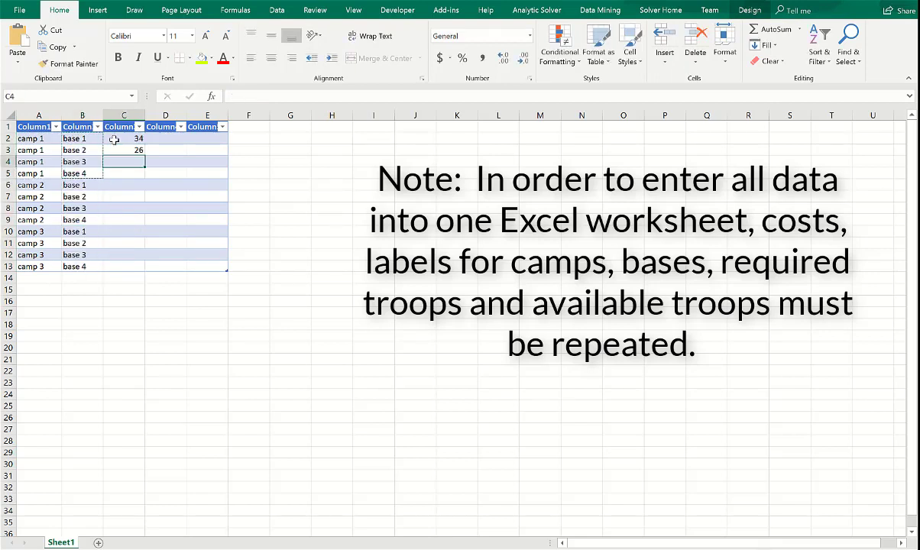
pyautogui.write(' 26 29 31 42 33 28 35 36 29 32 38')
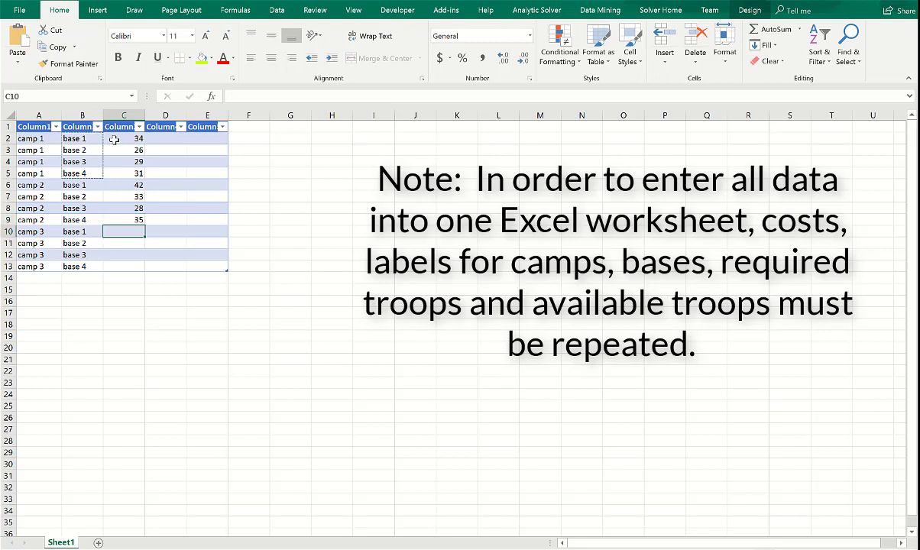
# Enter 200, 250, 350 and 300 in D2:D5 and copy them into D6:D9 and D10:D13
pyautogui.click(167, 139)
pyautogui.write('200 250 350 300')
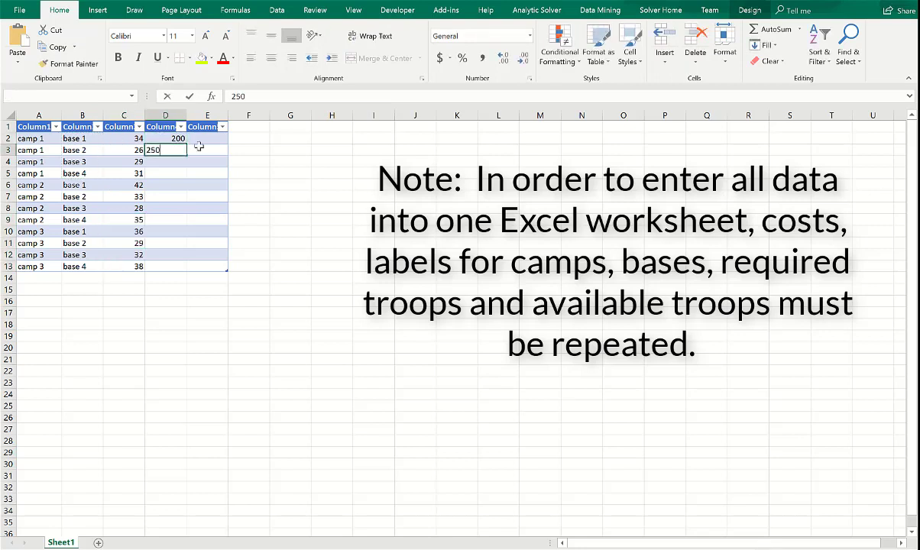
pyautogui.hotkey('ctrl', 'c')
pyautogui.moveTo(166, 139); pyautogui.dragTo(174, 266)
pyautogui.hotkey('ctrl', 'v')
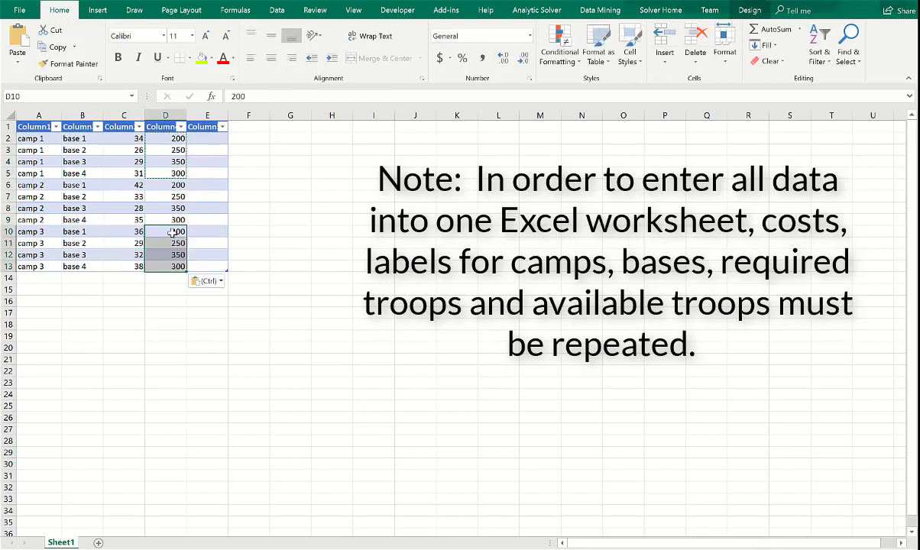
# Enter 500 in each of E2:E5 and 400 in each of E6:E13
pyautogui.click(202, 139)
pyautogui.write('500')
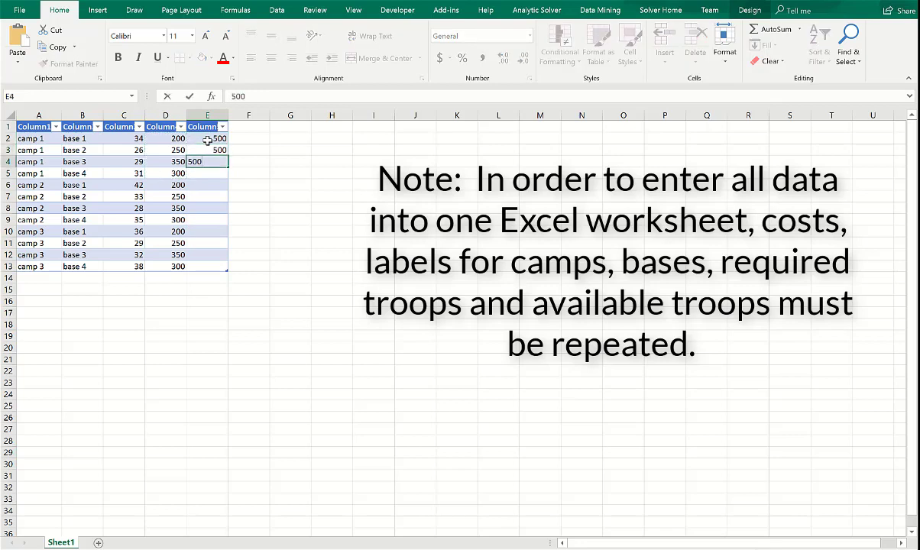
pyautogui.write(' 500 500 500 400 400 400 400 400 400 400 400')
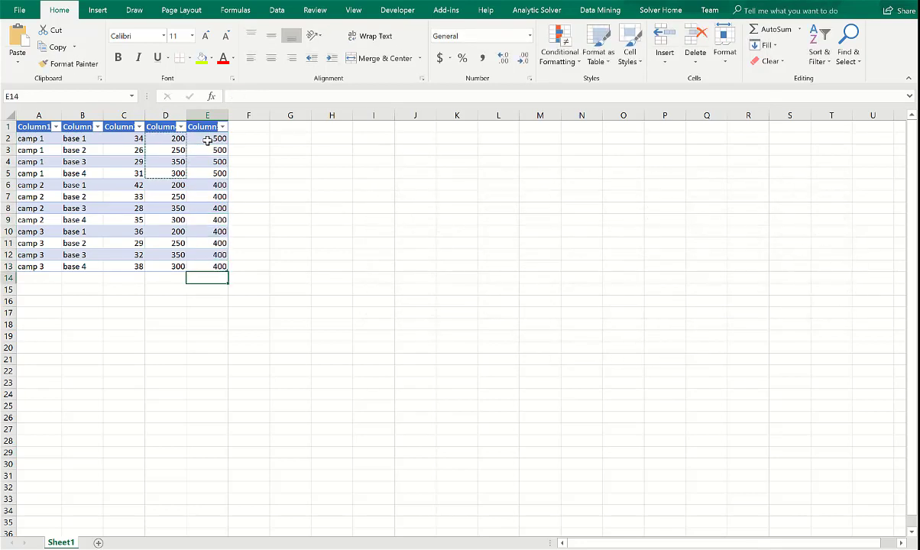
# Name the table headers camps, bases, cost, requiredTroops and availableTroops, and widen columns D and E to fit them
pyautogui.click(46, 127)
pyautogui.write('camps')
pyautogui.press('Tab')
pyautogui.write('bases')
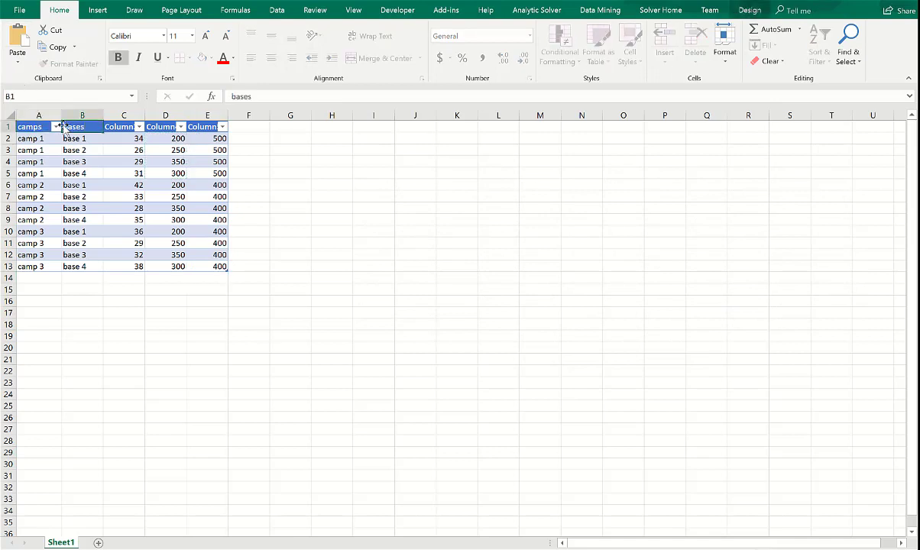
pyautogui.press('Tab')
pyautogui.write('cost')
pyautogui.press('Tab')
pyautogui.write('required')
pyautogui.press('Tab')
pyautogui.write('available')
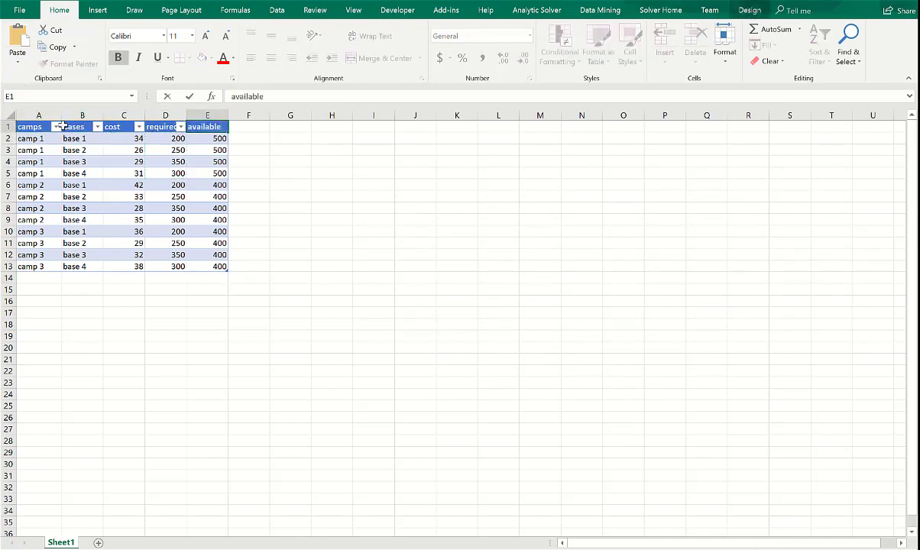
pyautogui.press('Return')
pyautogui.doubleClick(197, 114)
pyautogui.moveTo(268, 115); pyautogui.dragTo(311, 114)
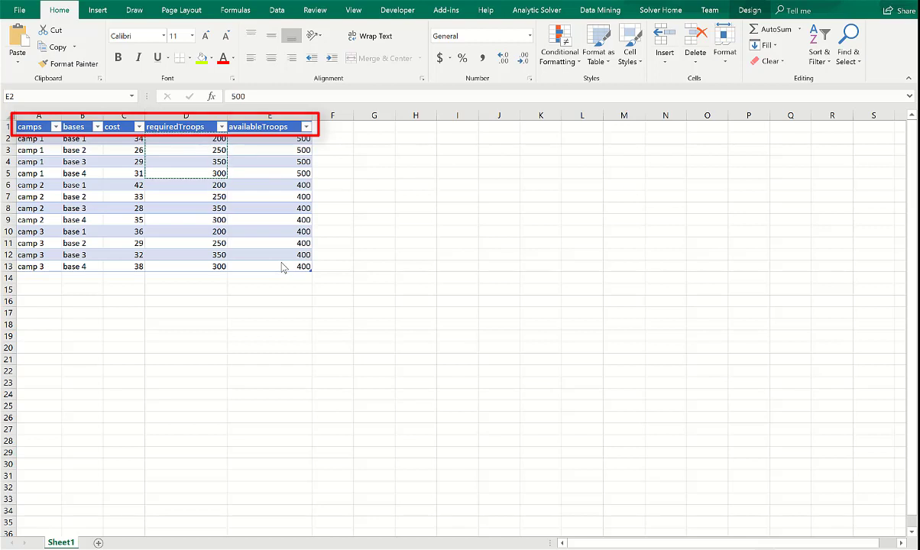
# Save the workbook as TroopMovementData in the Documents\Frontline\TableauExtensions folder
pyautogui.click(20, 11)
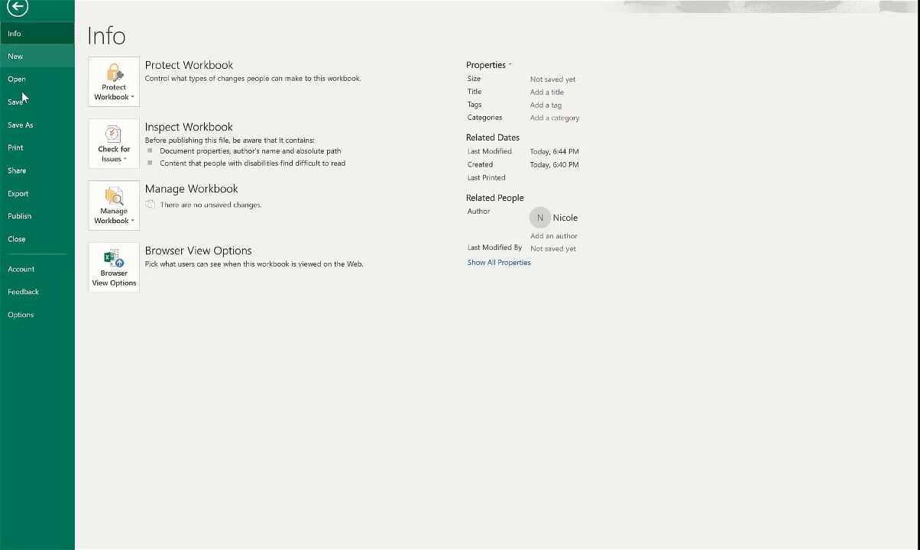
pyautogui.click(21, 118)
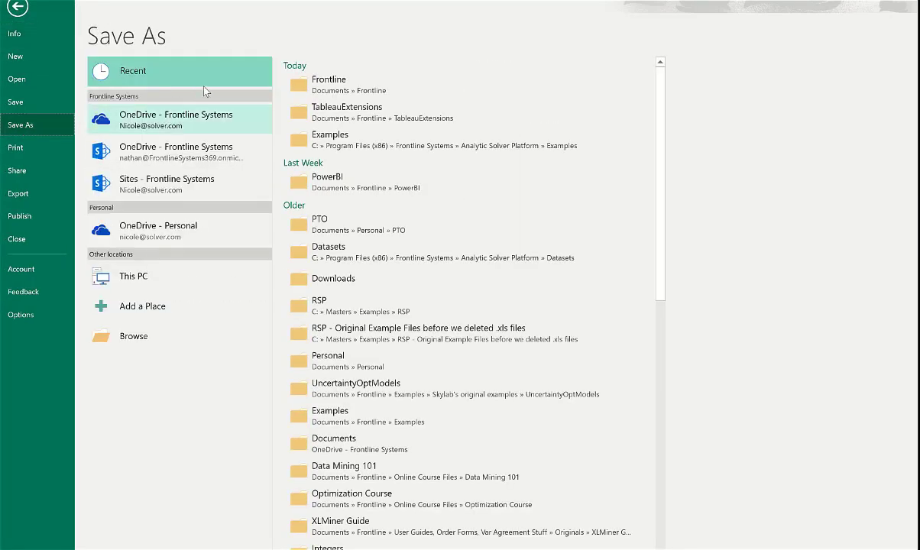
pyautogui.click(156, 339)
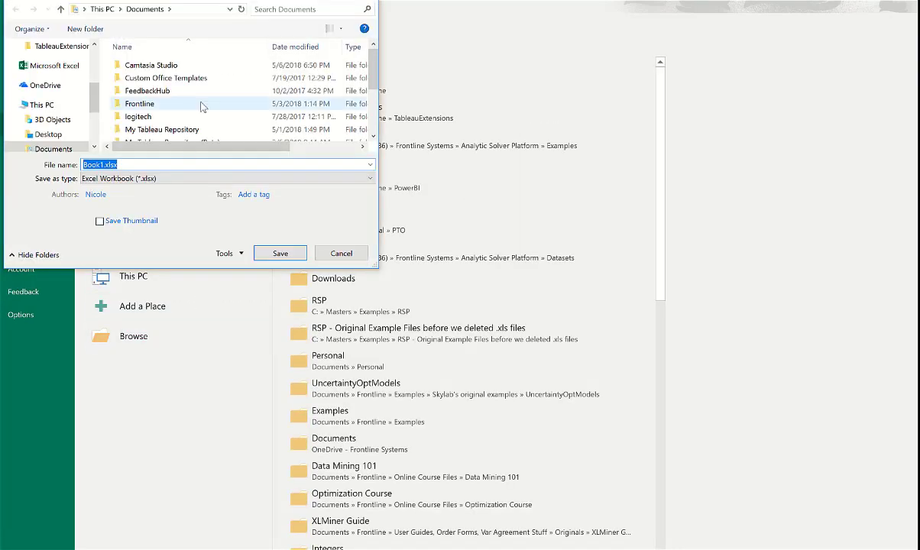
pyautogui.doubleClick(202, 105)
pyautogui.scroll(-5, 219, 92)
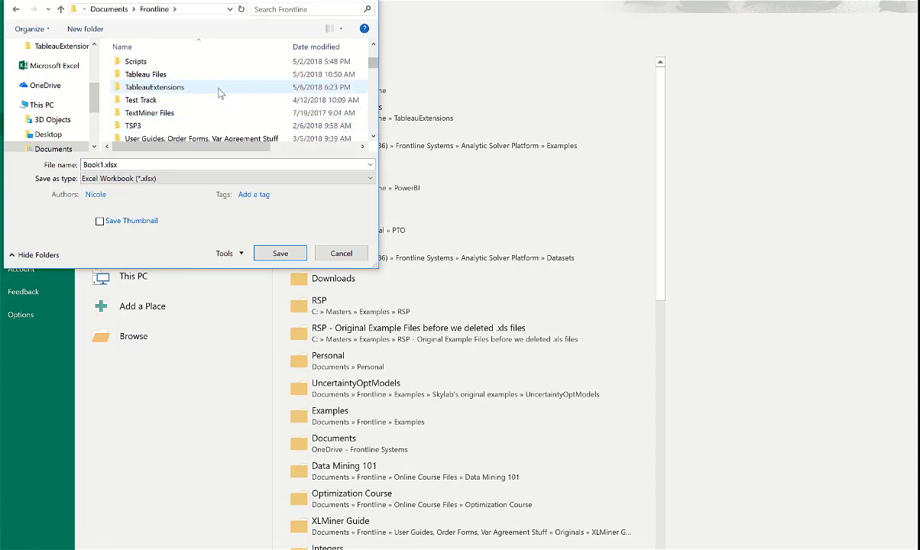
pyautogui.doubleClick(218, 90)
pyautogui.doubleClick(152, 165)
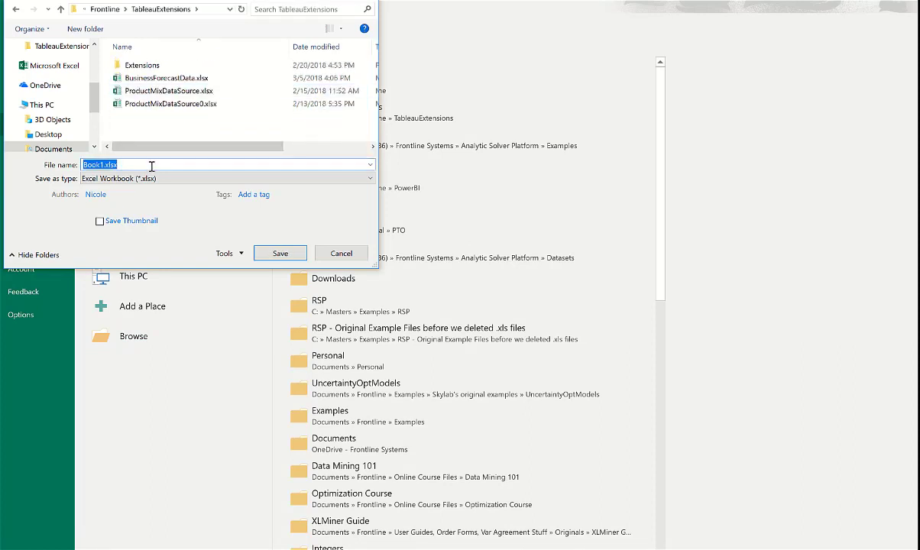
pyautogui.write('TroopMovementData')
pyautogui.click(287, 258)
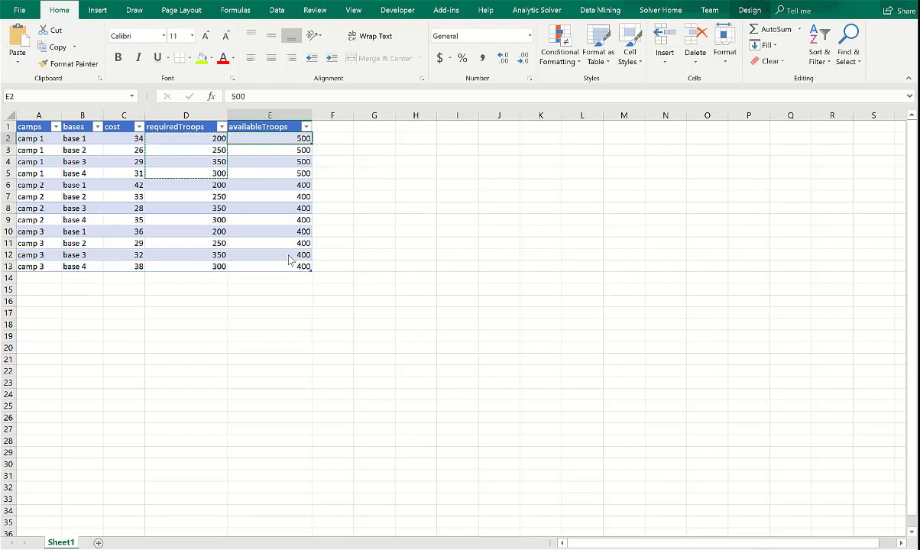
# Find Tableau 2018.2 in the Windows search and launch it
pyautogui.press('super')
pyautogui.write('tableau')
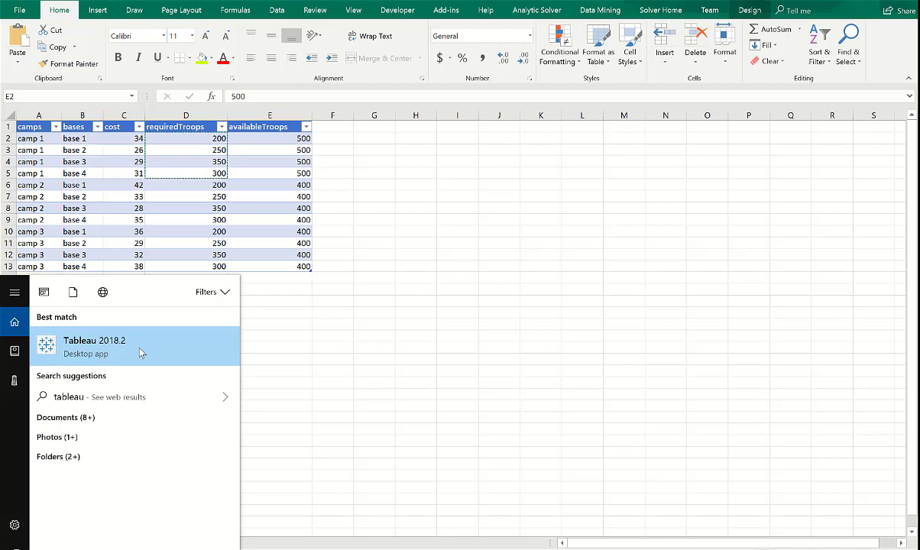
pyautogui.click(140, 352)
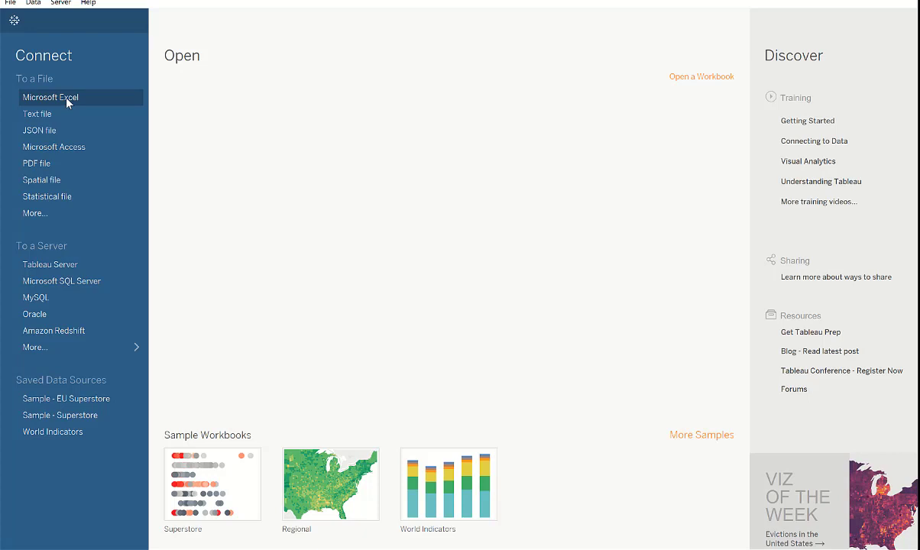
# Connect to the Excel file TroopMovementData.xlsx in the TableauExtensions folder as the data source
pyautogui.click(66, 101)
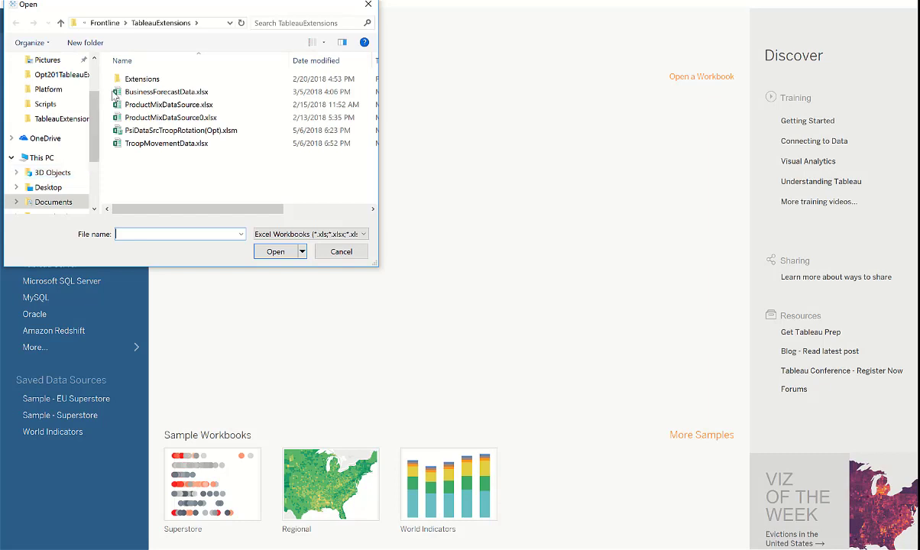
pyautogui.click(138, 149)
pyautogui.click(279, 253)
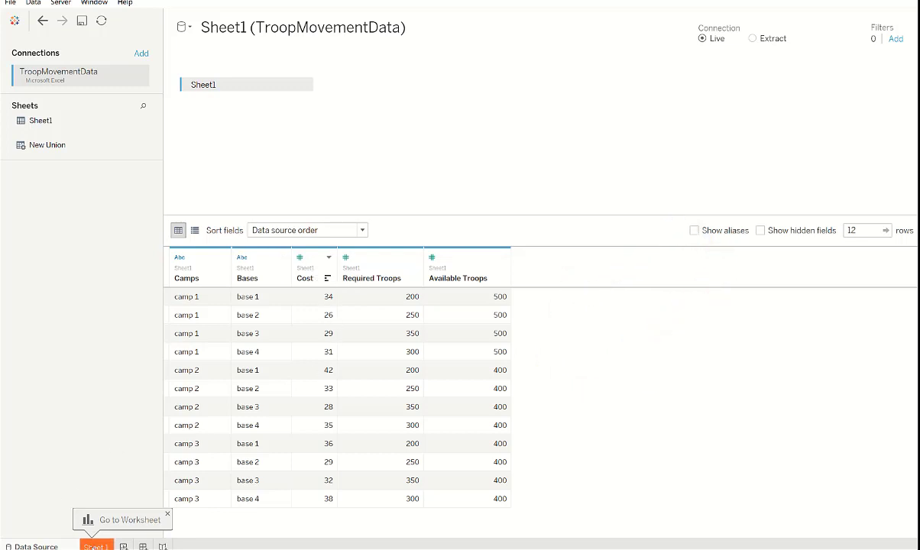
# On Sheet 1, place Bases on columns and Camps on rows, and show Cost in the table as a dimension
pyautogui.click(96, 546)
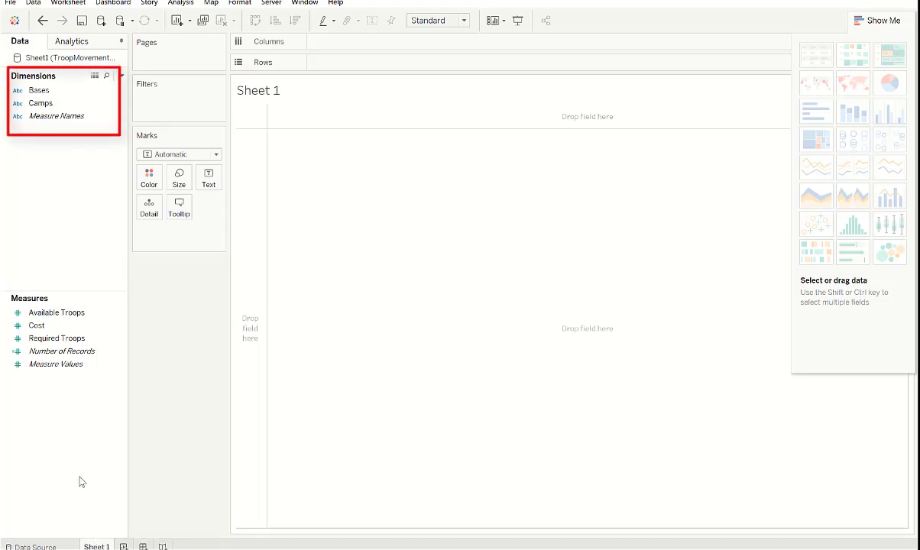
pyautogui.moveTo(38, 90)
pyautogui.mouseDown()
pyautogui.moveTo(191, 82)
pyautogui.moveTo(325, 45)
pyautogui.moveTo(57, 105)
pyautogui.moveTo(325, 68)
pyautogui.mouseUp()
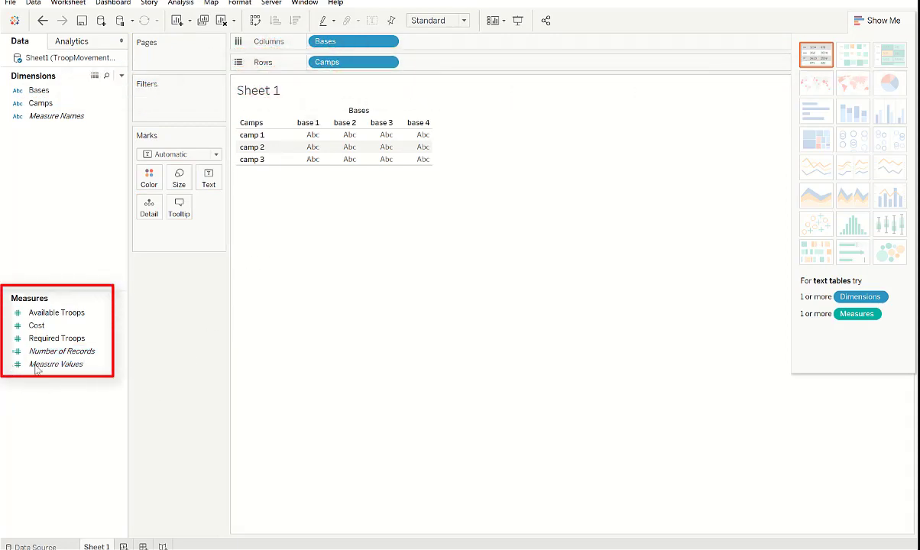
pyautogui.moveTo(43, 330)
pyautogui.mouseDown()
pyautogui.moveTo(272, 197)
pyautogui.moveTo(330, 148)
pyautogui.moveTo(341, 150)
pyautogui.mouseUp()
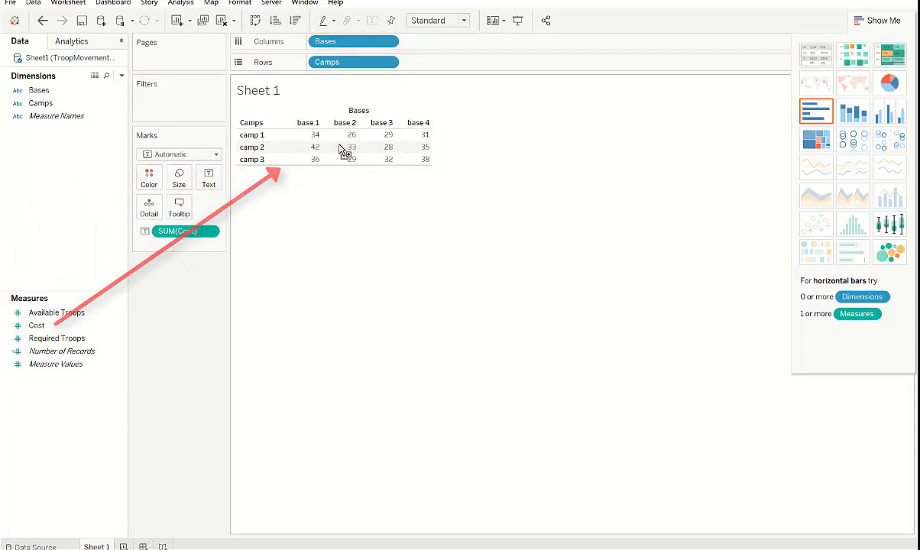
pyautogui.click(209, 232)
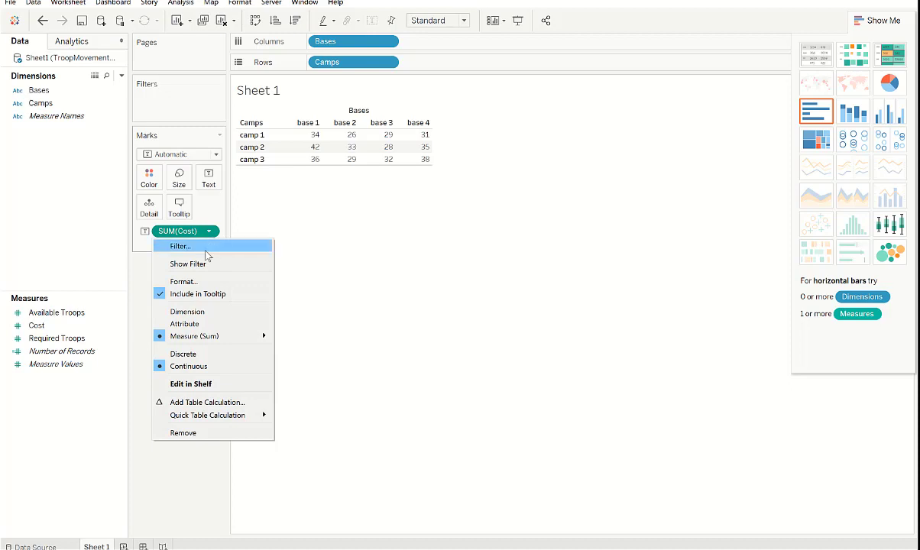
pyautogui.click(187, 312)
# Rename the Sheet 1 worksheet as Cost
pyautogui.rightClick(96, 546)
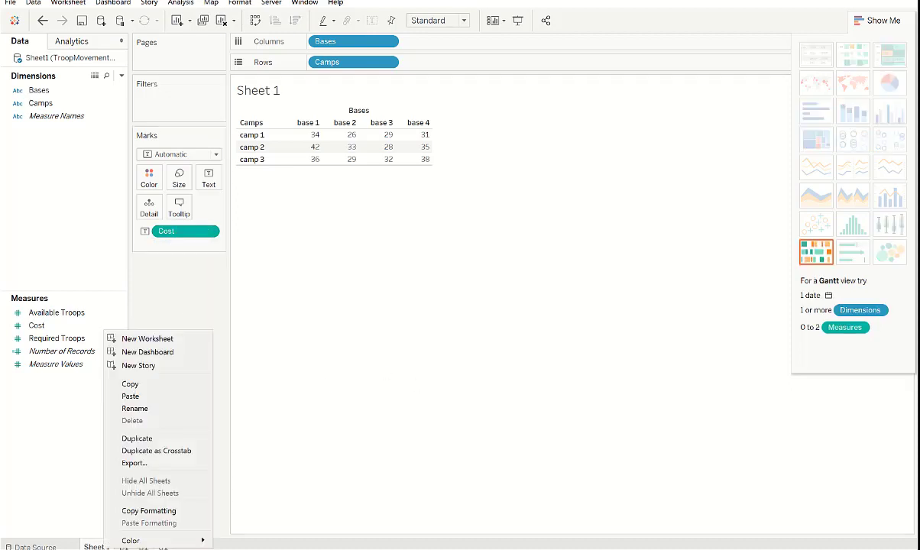
pyautogui.click(145, 409)
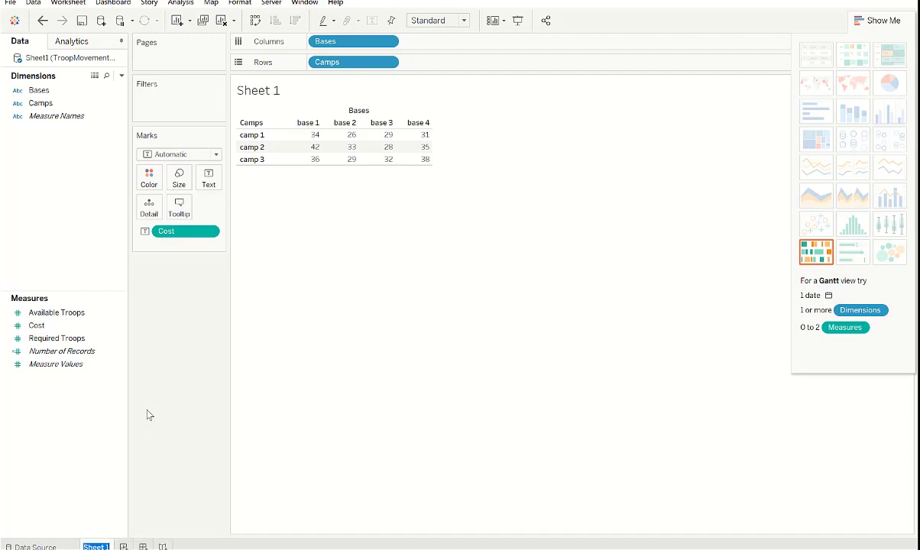
pyautogui.write('Cost')
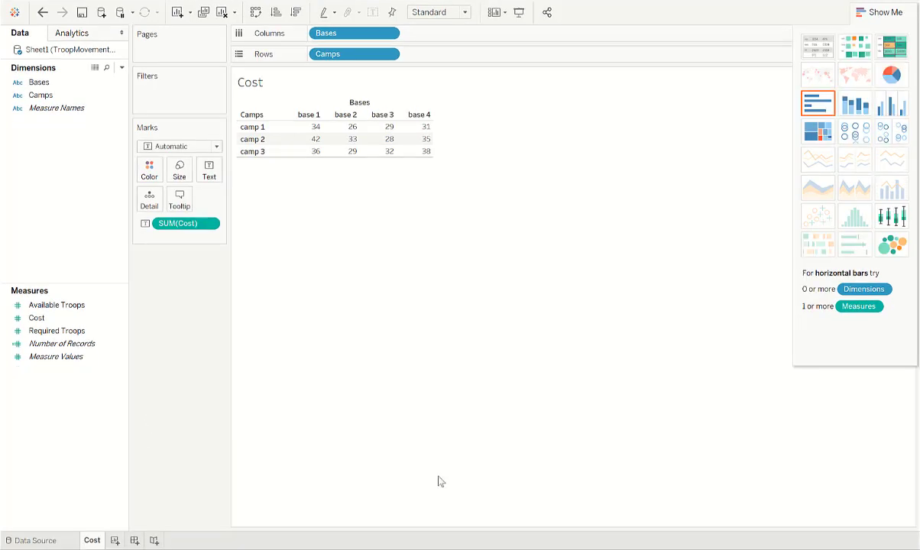
# Add a second worksheet with Bases on columns, showing Required Troops in the table as a dimension
pyautogui.click(115, 540)
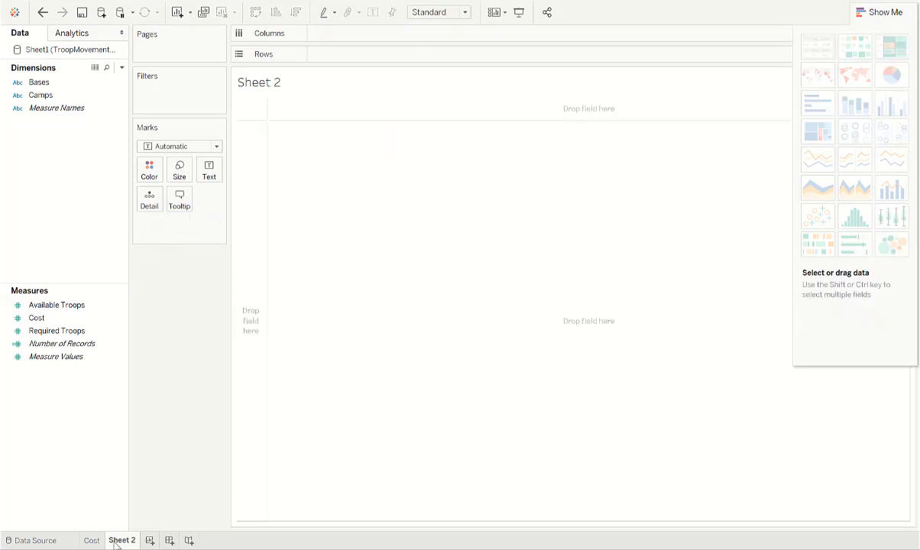
pyautogui.moveTo(81, 86); pyautogui.dragTo(349, 39)
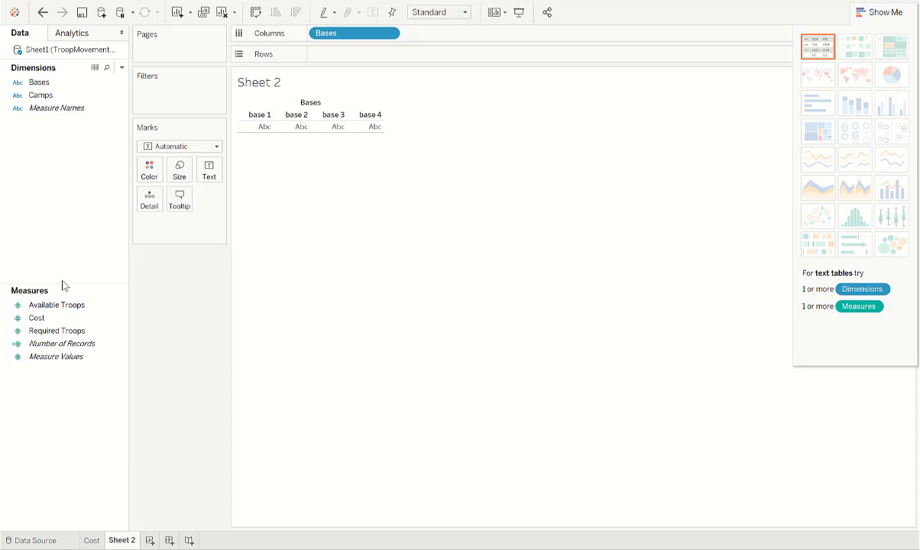
pyautogui.moveTo(58, 328); pyautogui.dragTo(300, 128)
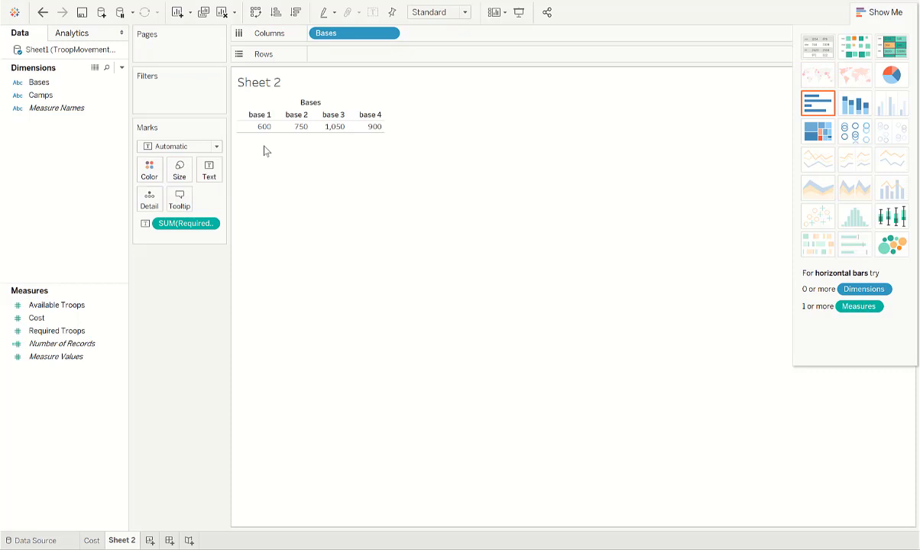
pyautogui.click(210, 224)
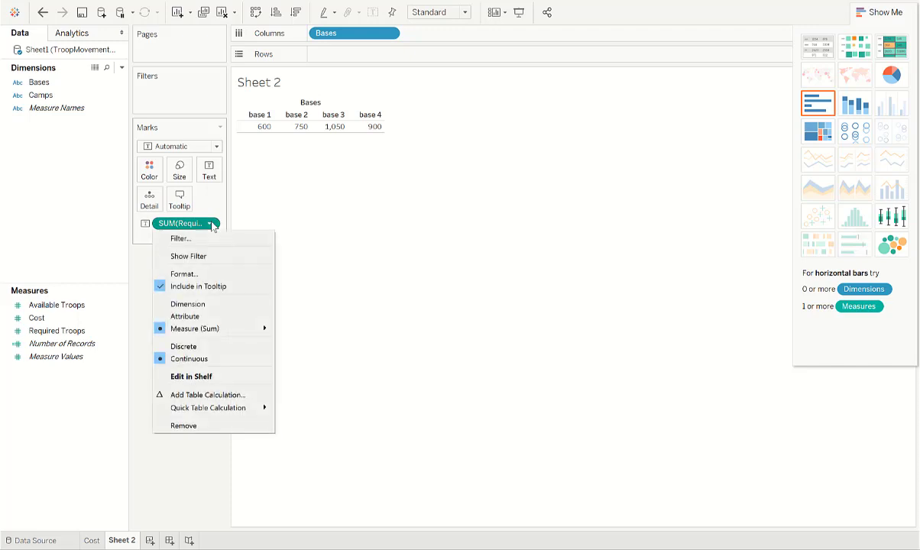
pyautogui.click(199, 304)
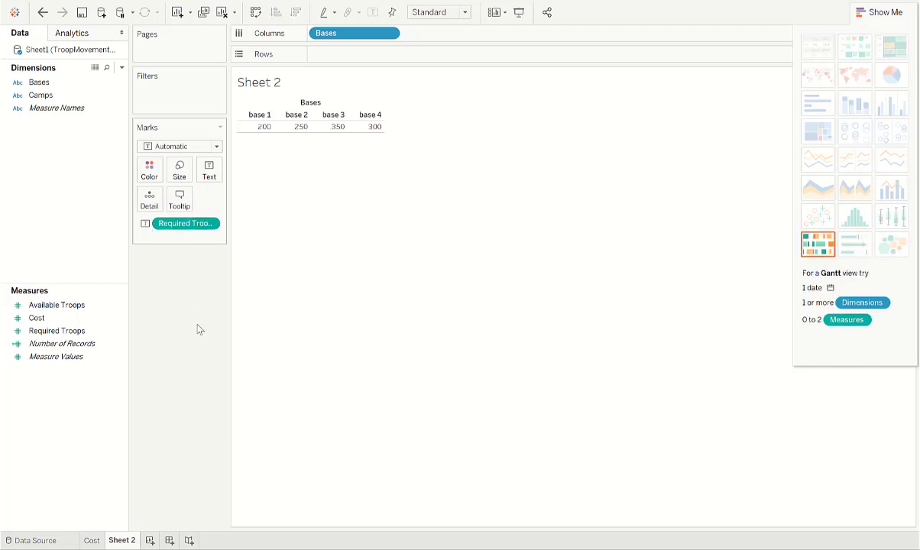
# Rename the Sheet 2 worksheet as Required Troops
pyautogui.rightClick(126, 543)
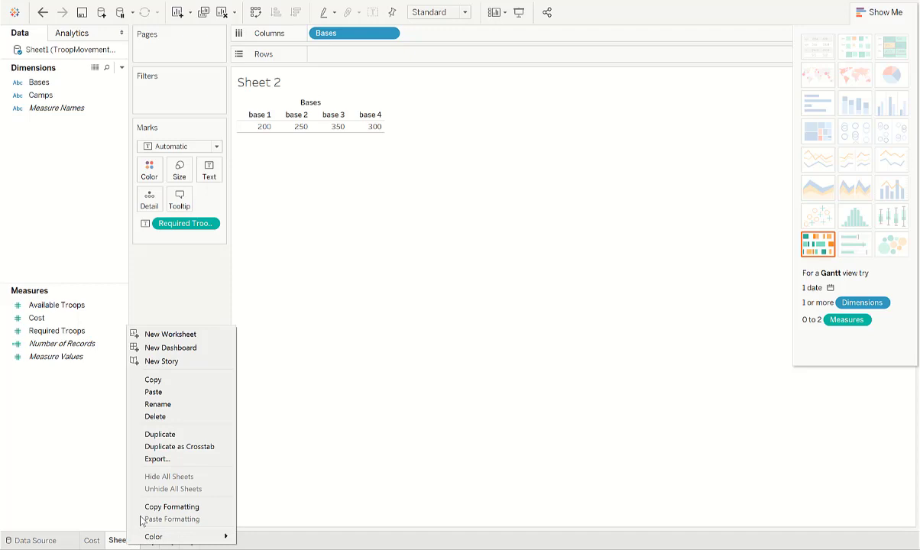
pyautogui.click(180, 406)
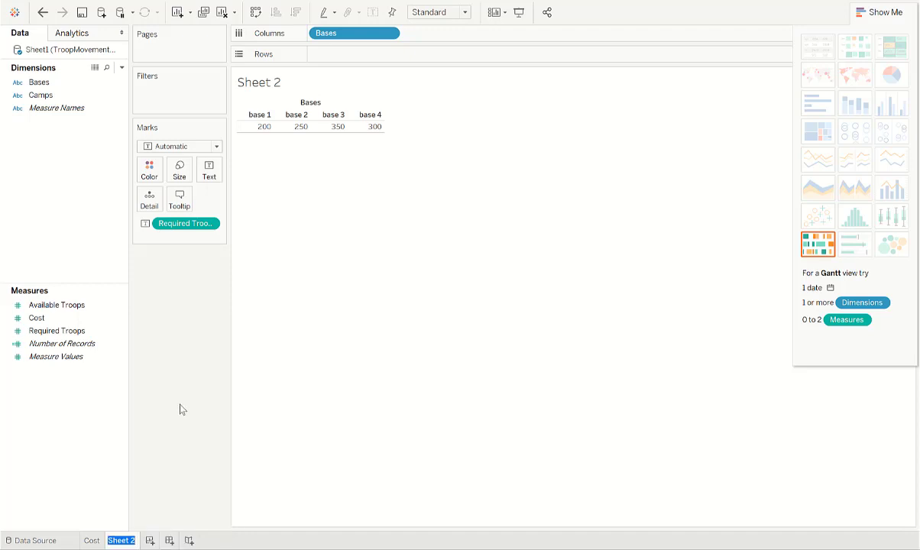
pyautogui.write('Required Troops')
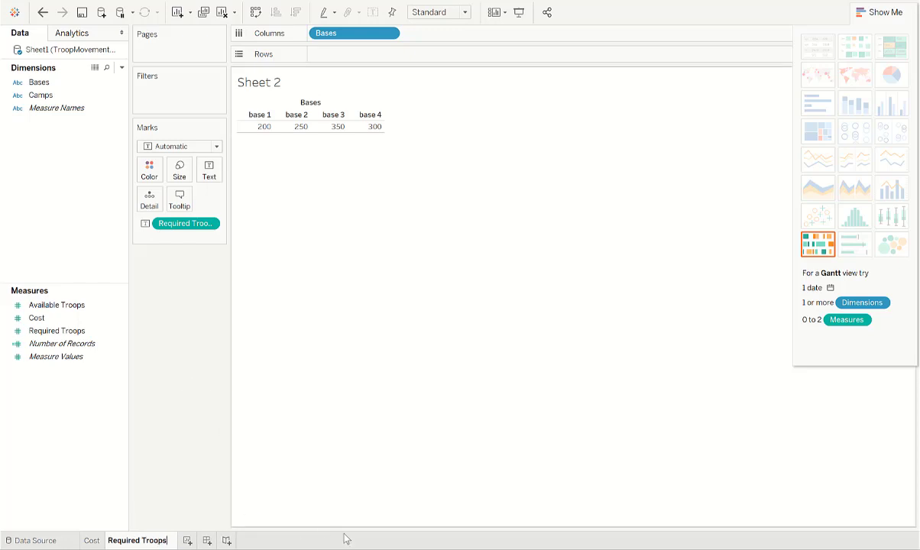
pyautogui.press('Return')
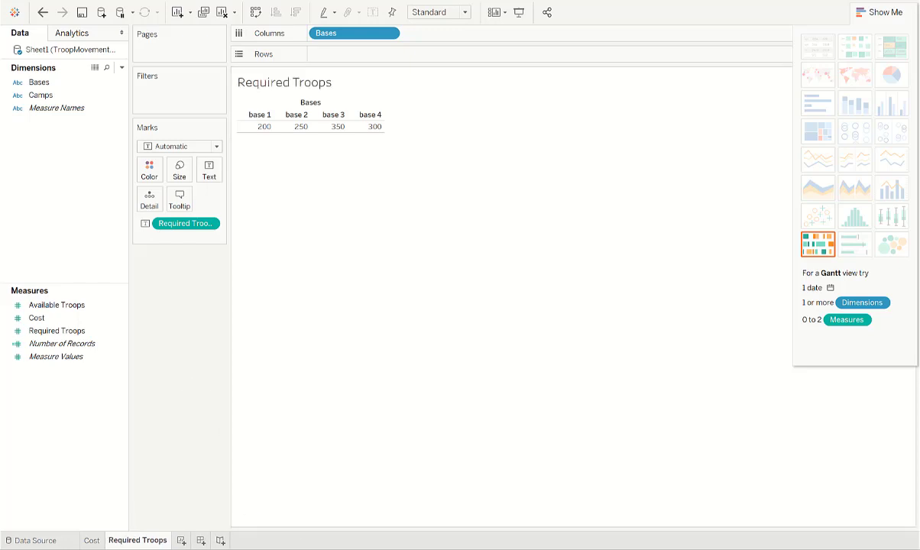
# Add a third worksheet with Camps on rows, showing Available Troops in the table as a dimension
pyautogui.click(181, 540)
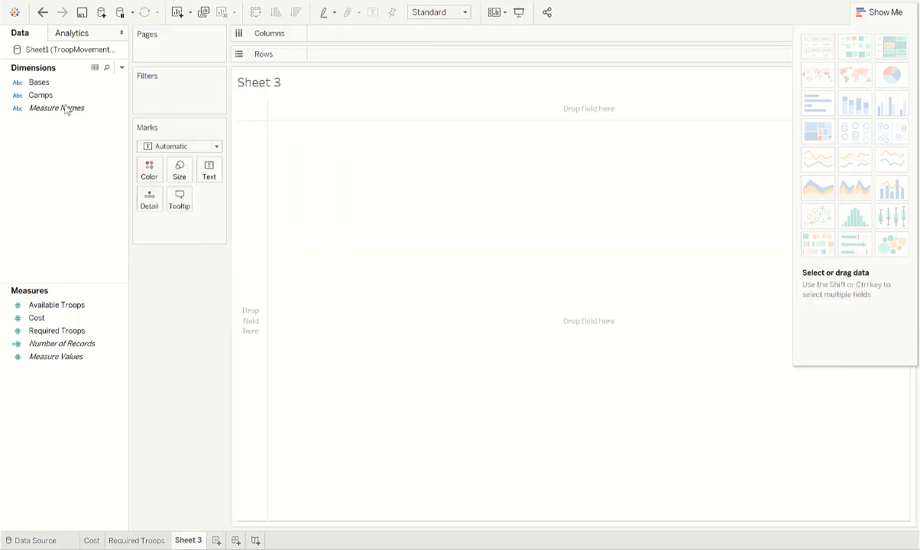
pyautogui.moveTo(56, 94); pyautogui.dragTo(343, 57)
pyautogui.click(74, 309)
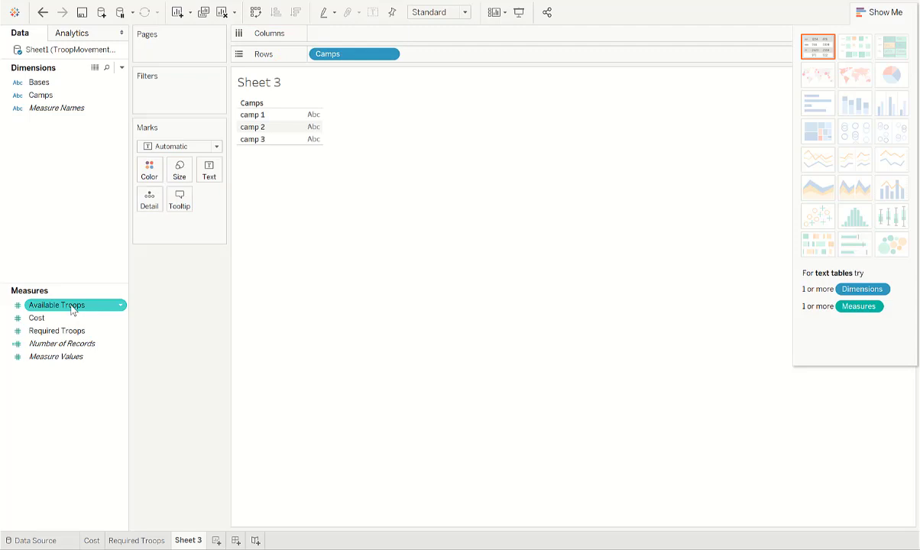
pyautogui.moveTo(73, 310); pyautogui.dragTo(302, 143)
pyautogui.click(214, 224)
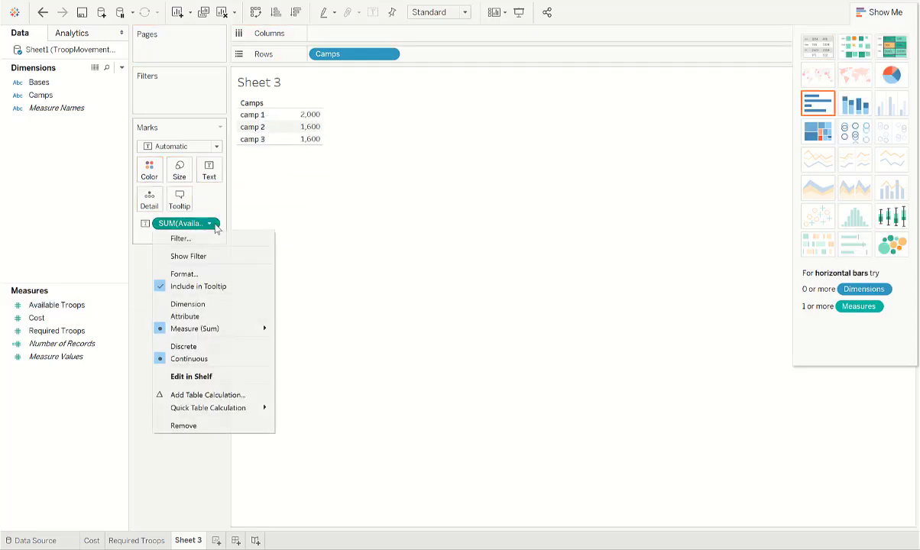
pyautogui.click(187, 304)
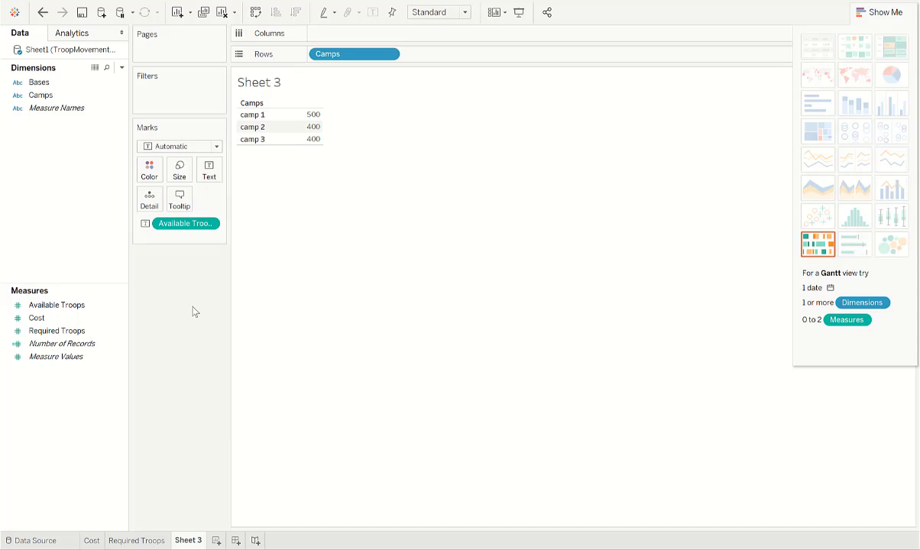
# Rename the Sheet 3 worksheet as Available Troops
pyautogui.rightClick(188, 540)
pyautogui.click(226, 396)
pyautogui.write('Availabl')
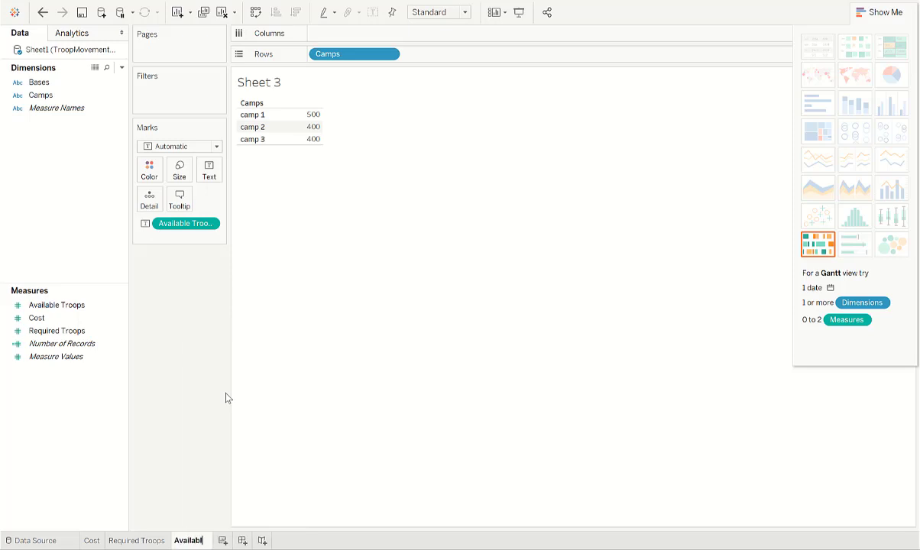
pyautogui.write('e Troops')
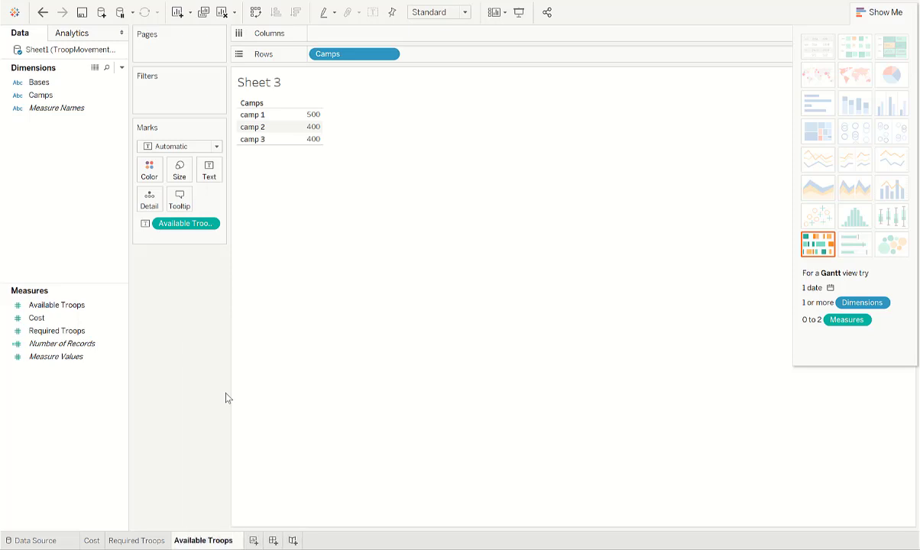
pyautogui.press('Return')
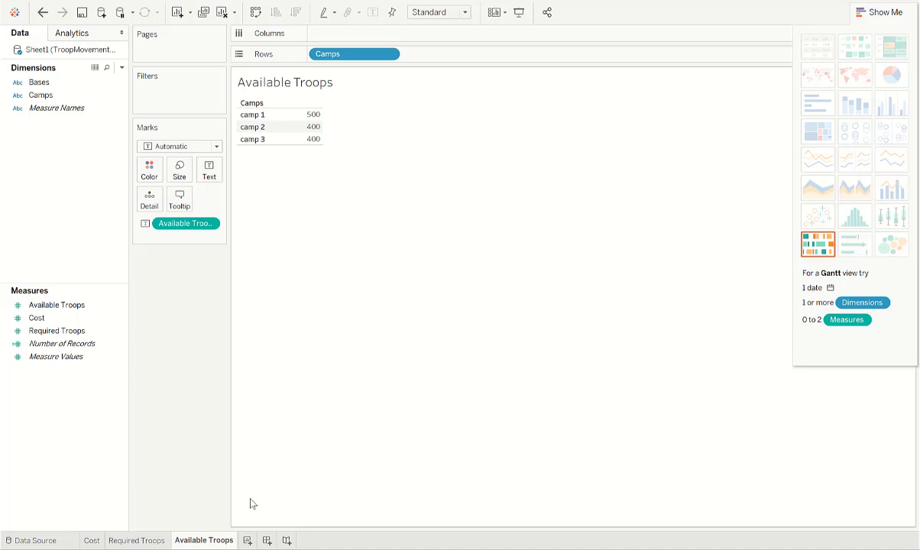
# Create a dashboard with the Required Troops, Cost and Available Troops sheets side by side in that order
pyautogui.click(268, 541)
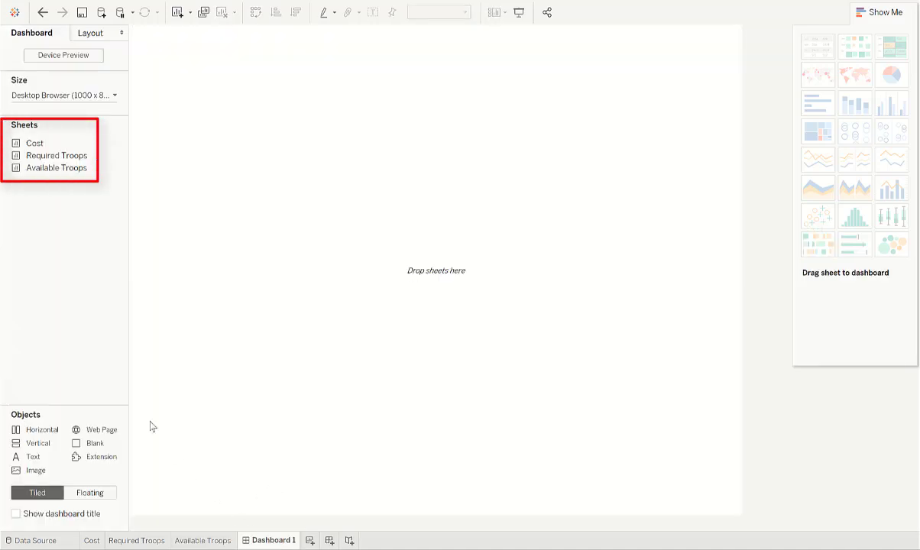
pyautogui.moveTo(34, 143); pyautogui.dragTo(191, 98)
pyautogui.moveTo(56, 156); pyautogui.dragTo(411, 105)
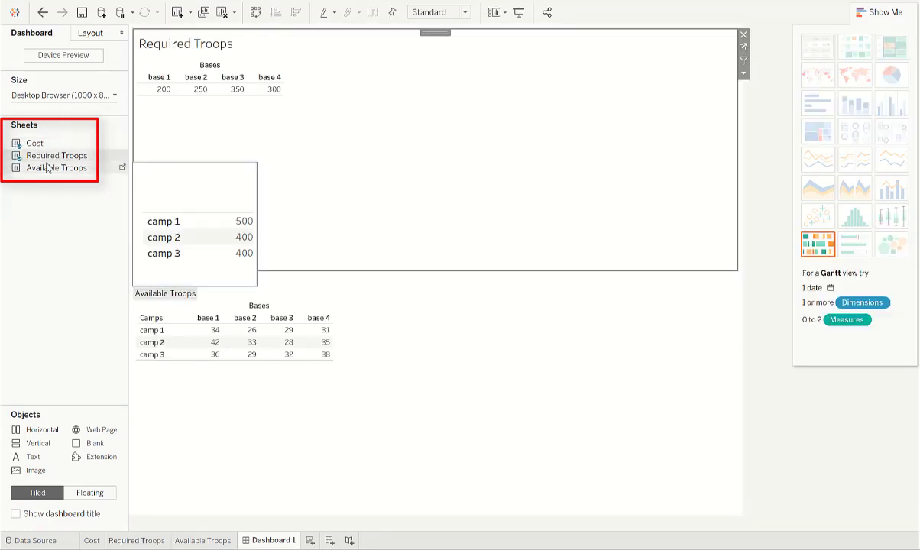
pyautogui.moveTo(46, 167); pyautogui.dragTo(499, 168)
pyautogui.click(321, 323)
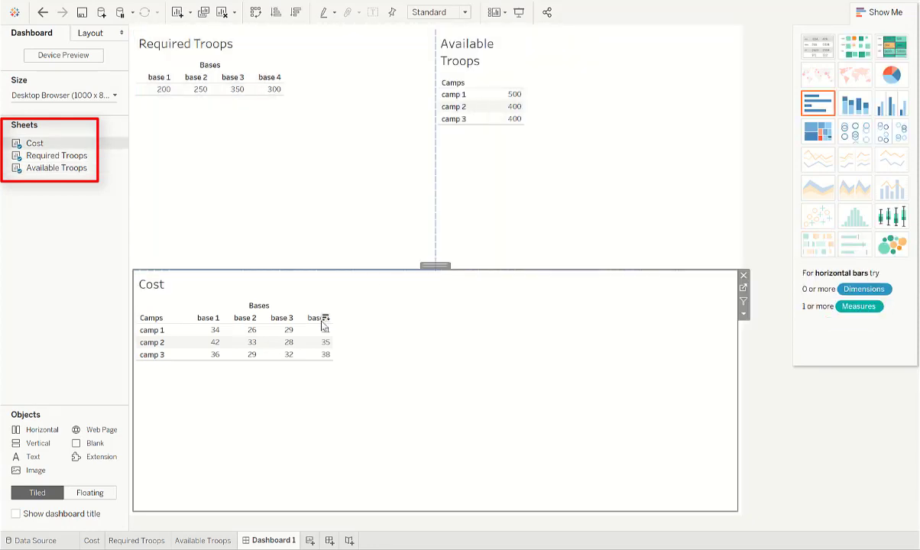
pyautogui.moveTo(435, 266); pyautogui.dragTo(418, 141)
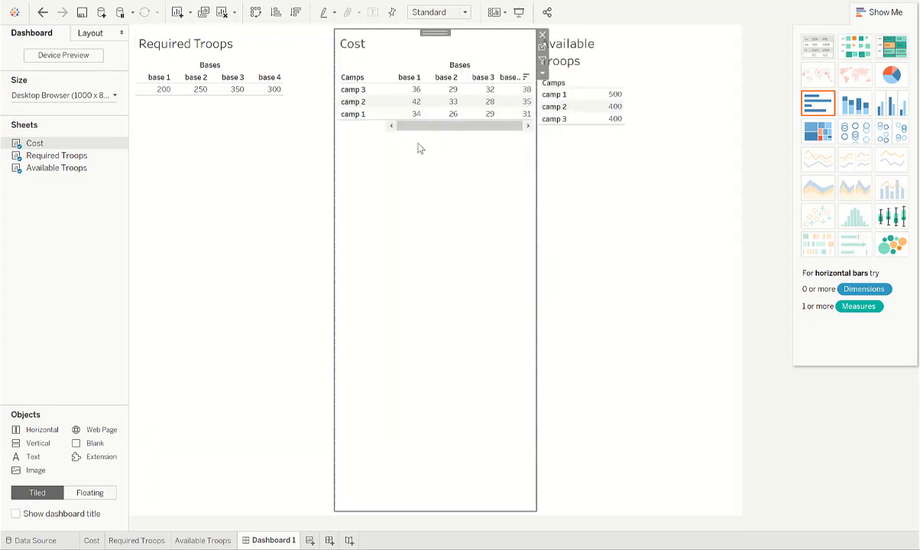
# Add the Solver.trex extension to the dashboard below the Required Troops sheet and widen their shared column
pyautogui.moveTo(96, 458); pyautogui.dragTo(242, 409)
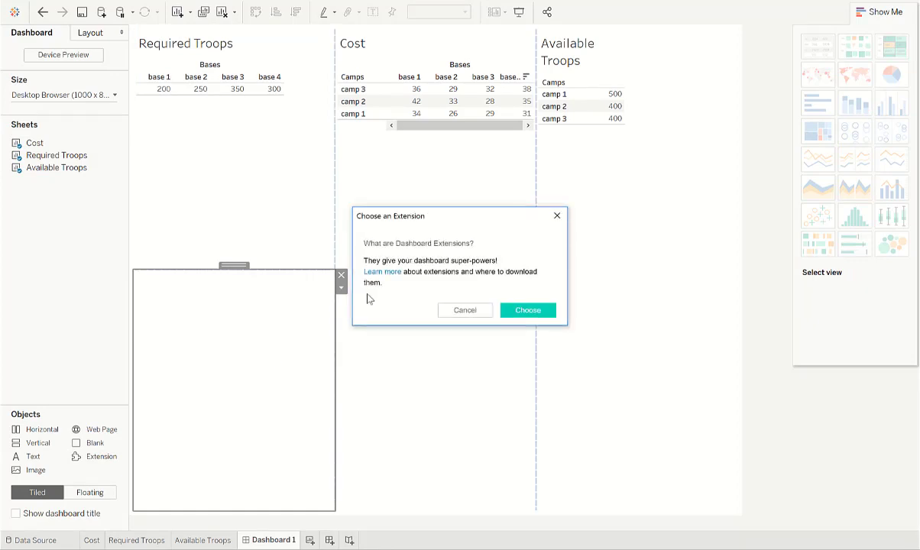
pyautogui.click(532, 311)
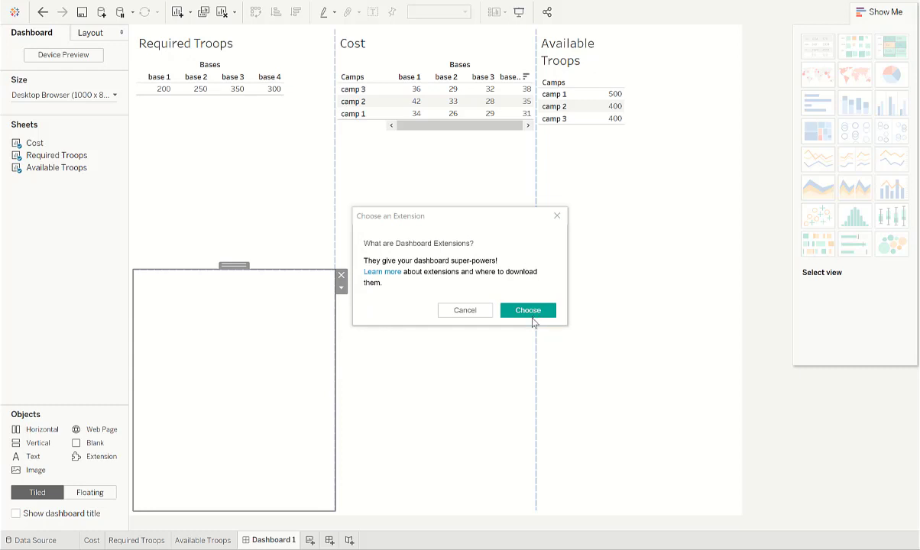
pyautogui.click(495, 309)
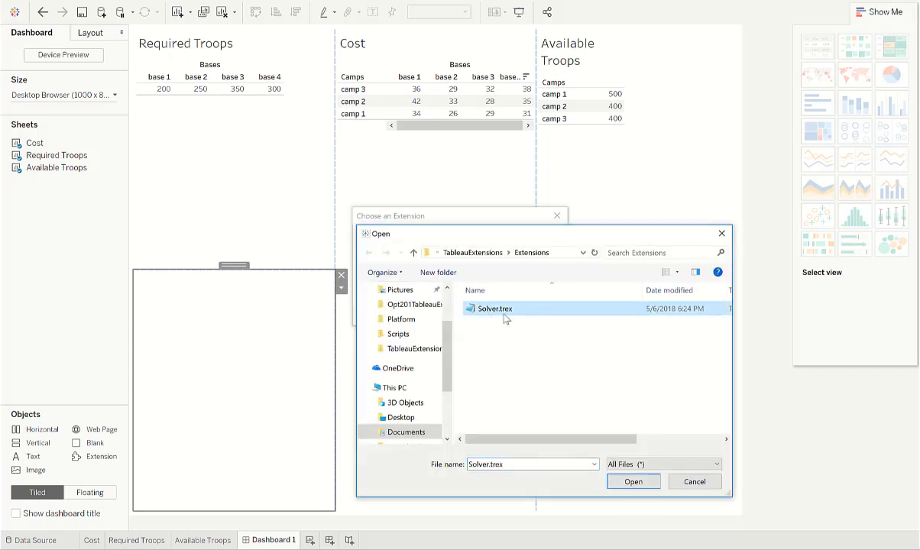
pyautogui.click(489, 309)
pyautogui.click(634, 484)
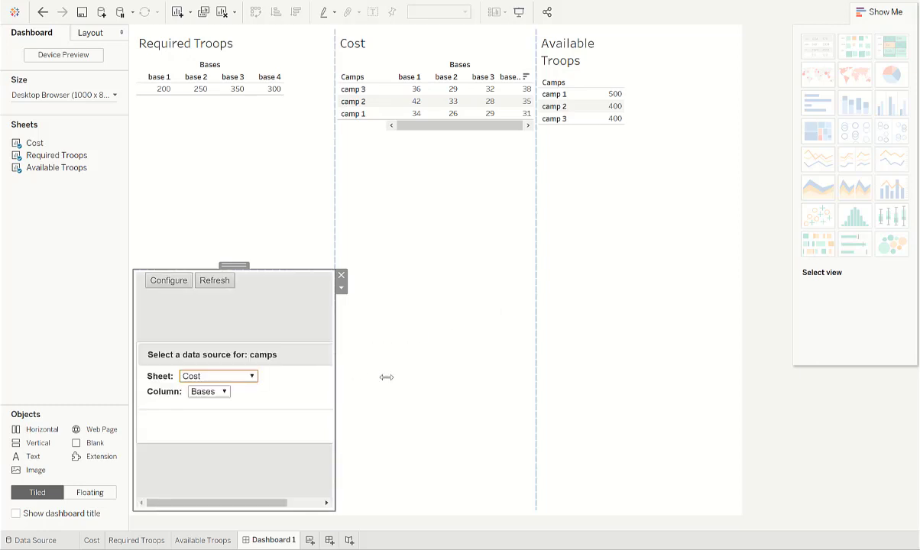
pyautogui.moveTo(386, 376); pyautogui.dragTo(641, 382)
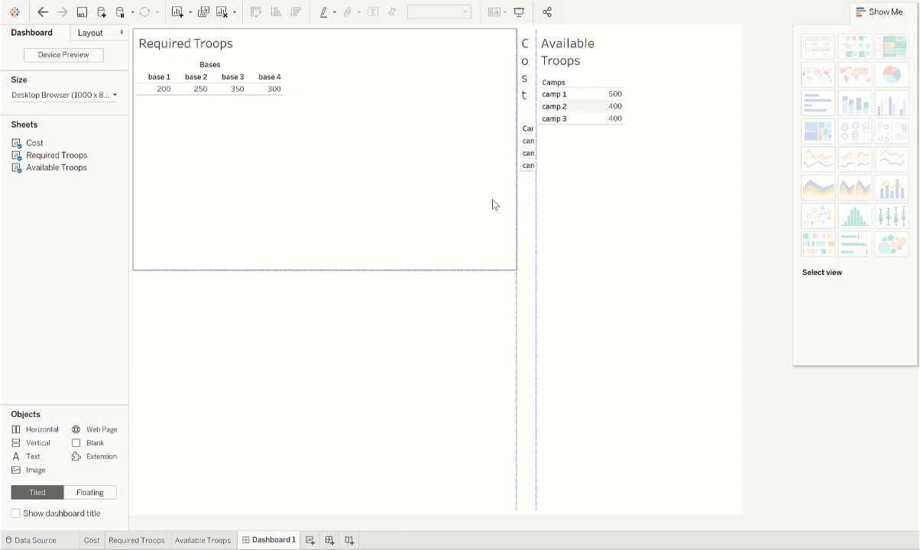
pyautogui.moveTo(517, 201); pyautogui.dragTo(435, 201)
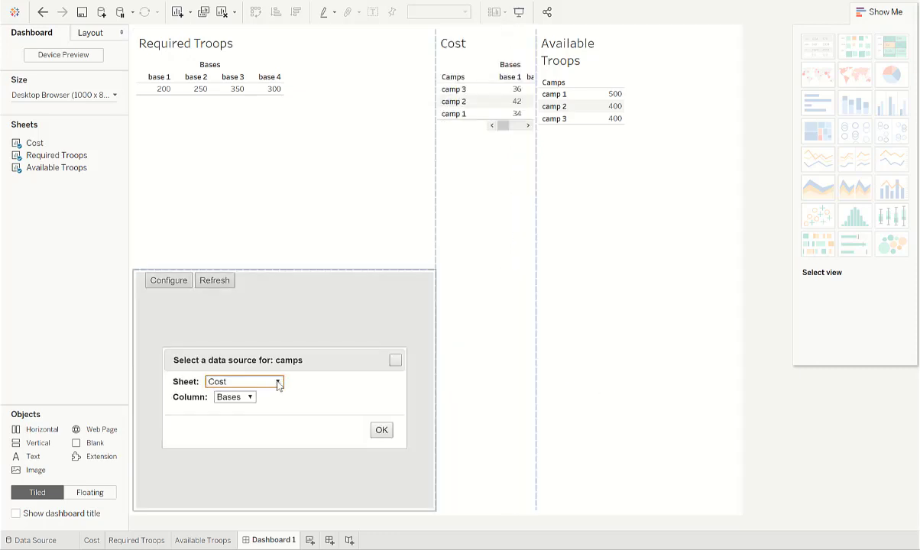
# In the extension, map camps to the Camps column and troopsAvailable to the Available Troops column of the Available Troops sheet
pyautogui.click(278, 384)
pyautogui.click(277, 415)
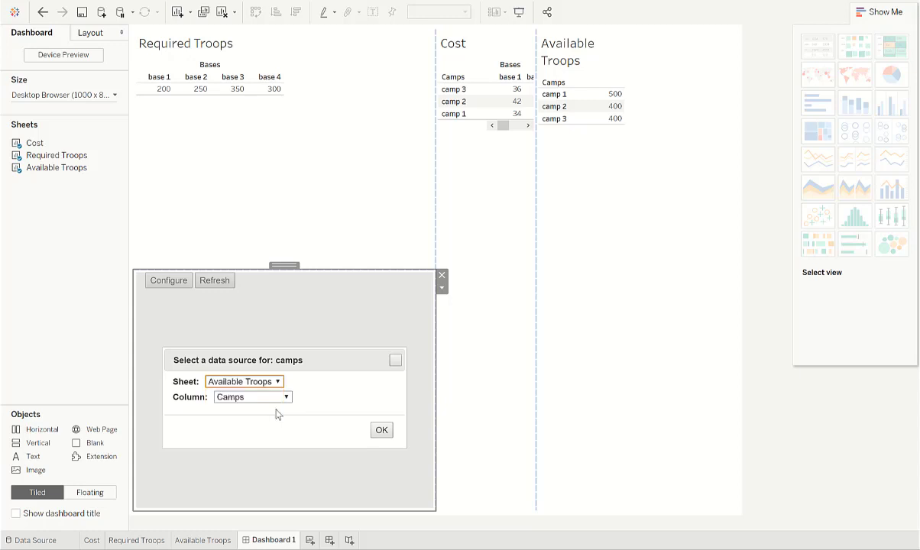
pyautogui.click(382, 431)
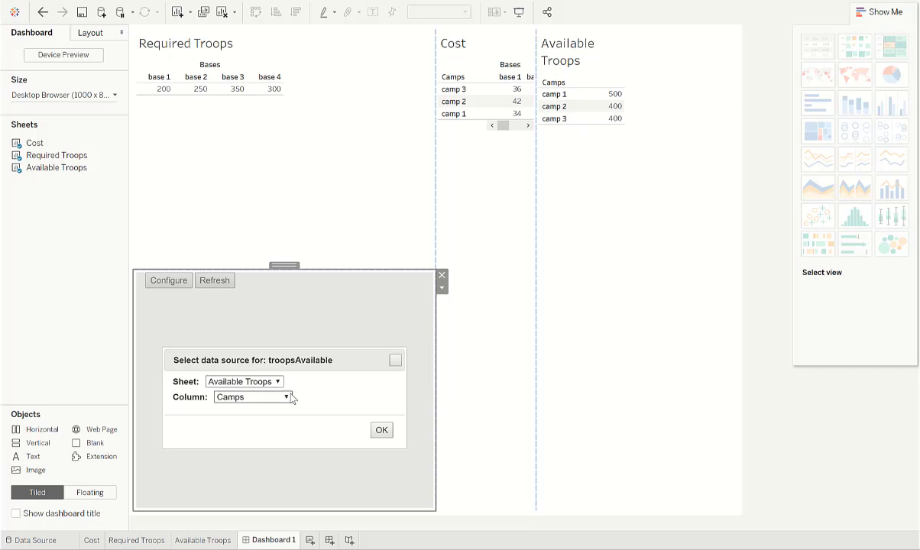
pyautogui.click(287, 397)
pyautogui.click(283, 420)
pyautogui.click(381, 431)
# Map bases to the Bases column and requiredTroops to the Required Troops column of the Required Troops sheet
pyautogui.click(278, 381)
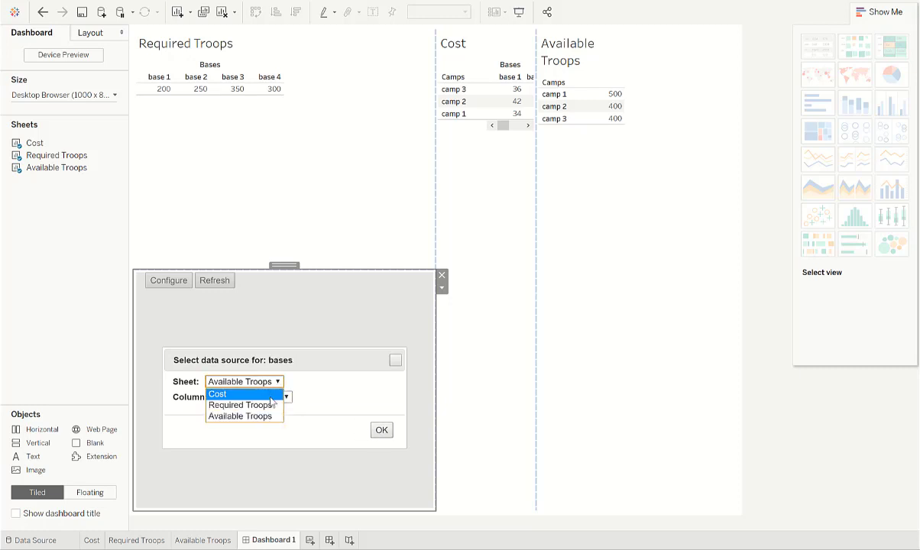
pyautogui.click(269, 405)
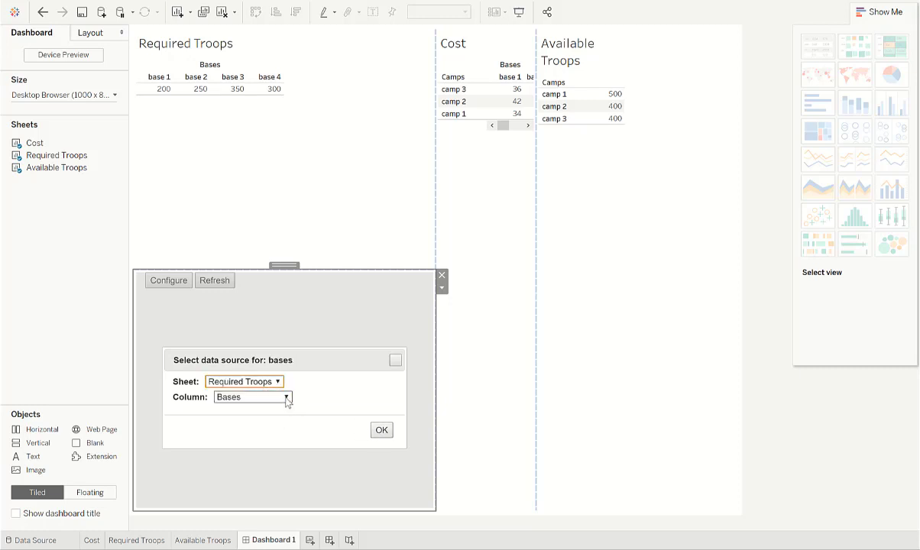
pyautogui.click(378, 433)
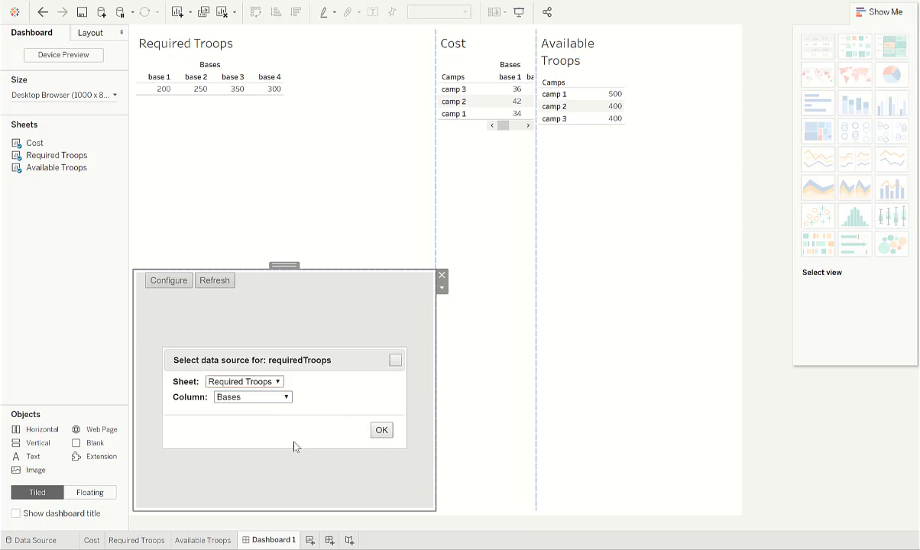
pyautogui.click(285, 397)
pyautogui.click(277, 420)
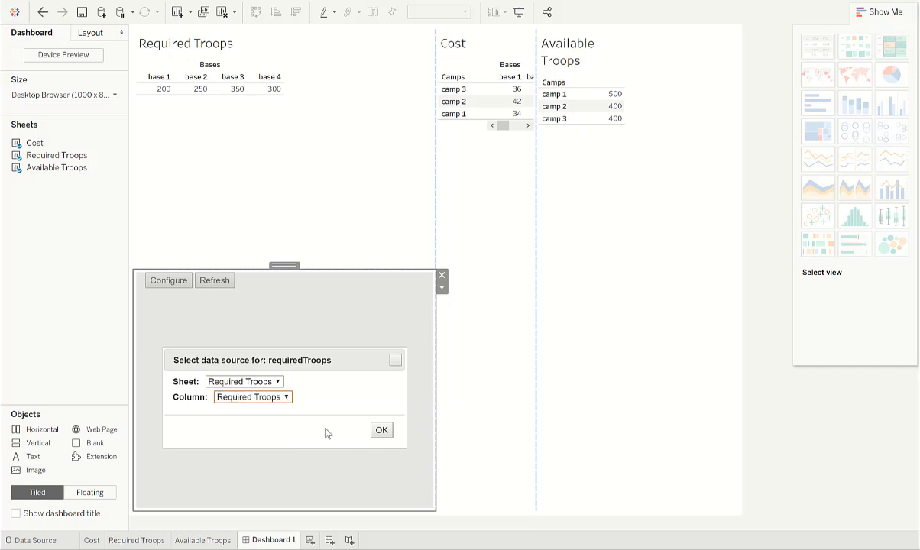
pyautogui.click(382, 429)
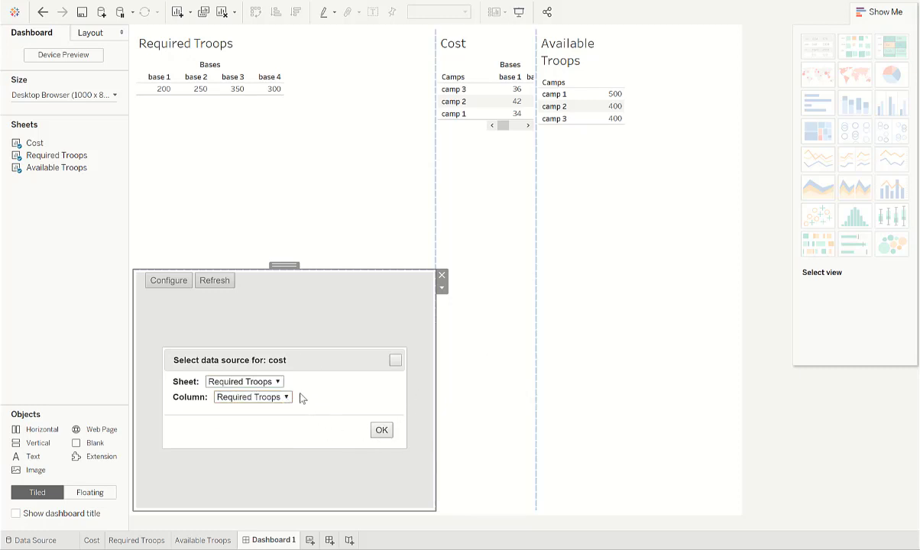
# Map the extension's cost data source to the Cost column of the Cost sheet
pyautogui.click(277, 383)
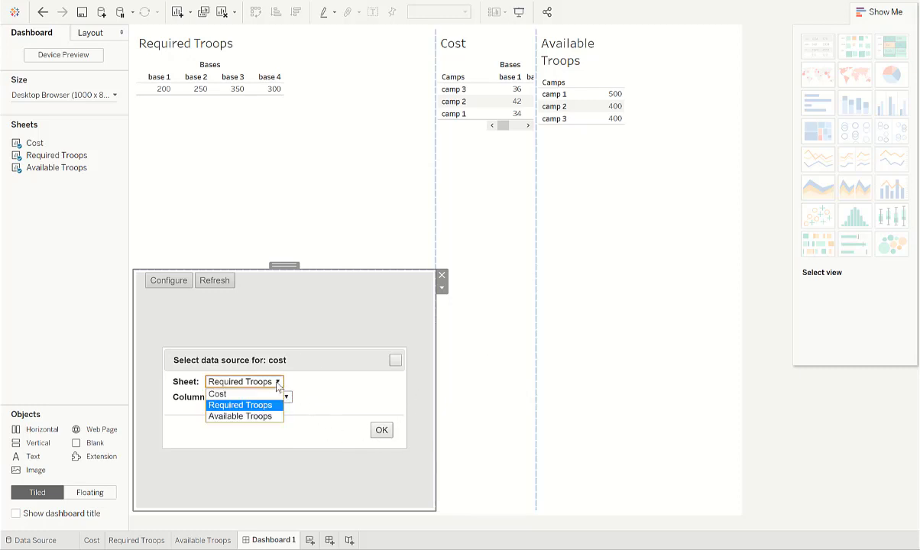
pyautogui.click(219, 394)
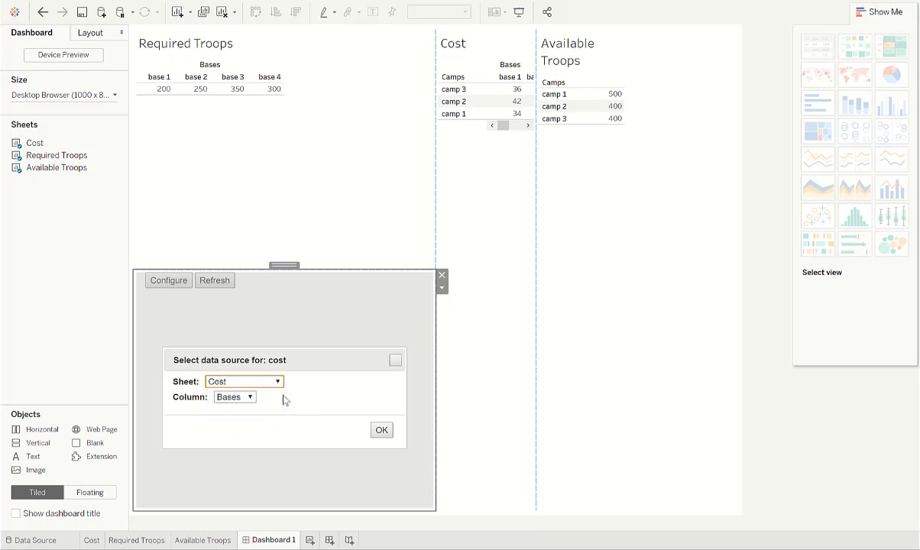
pyautogui.click(250, 398)
pyautogui.click(238, 432)
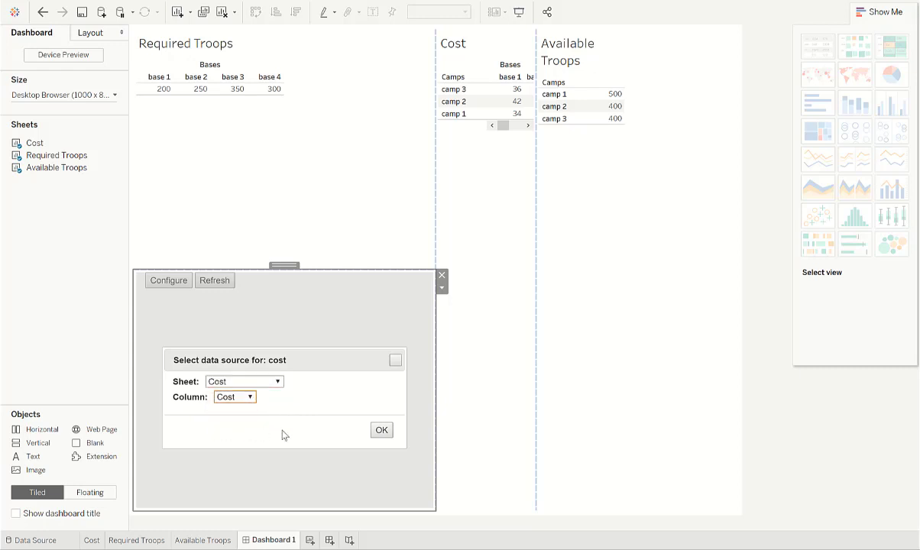
pyautogui.click(381, 430)
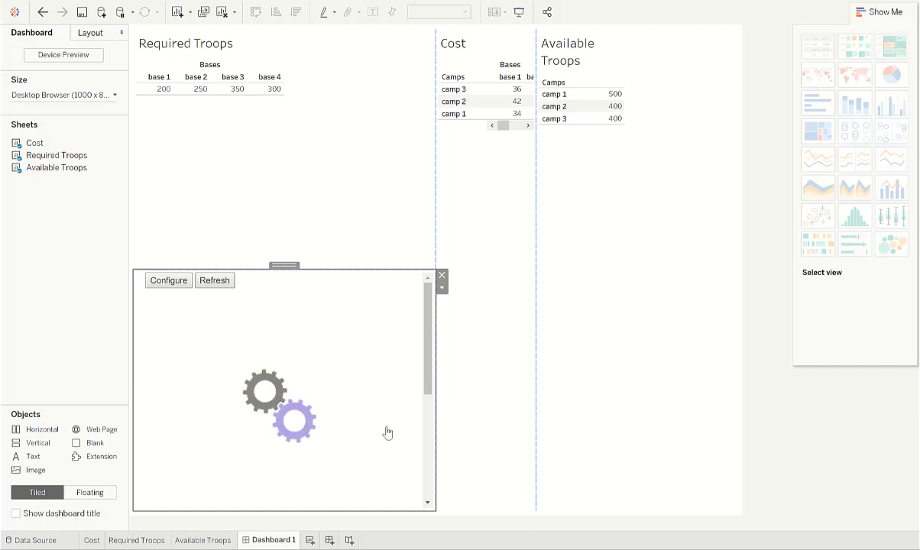